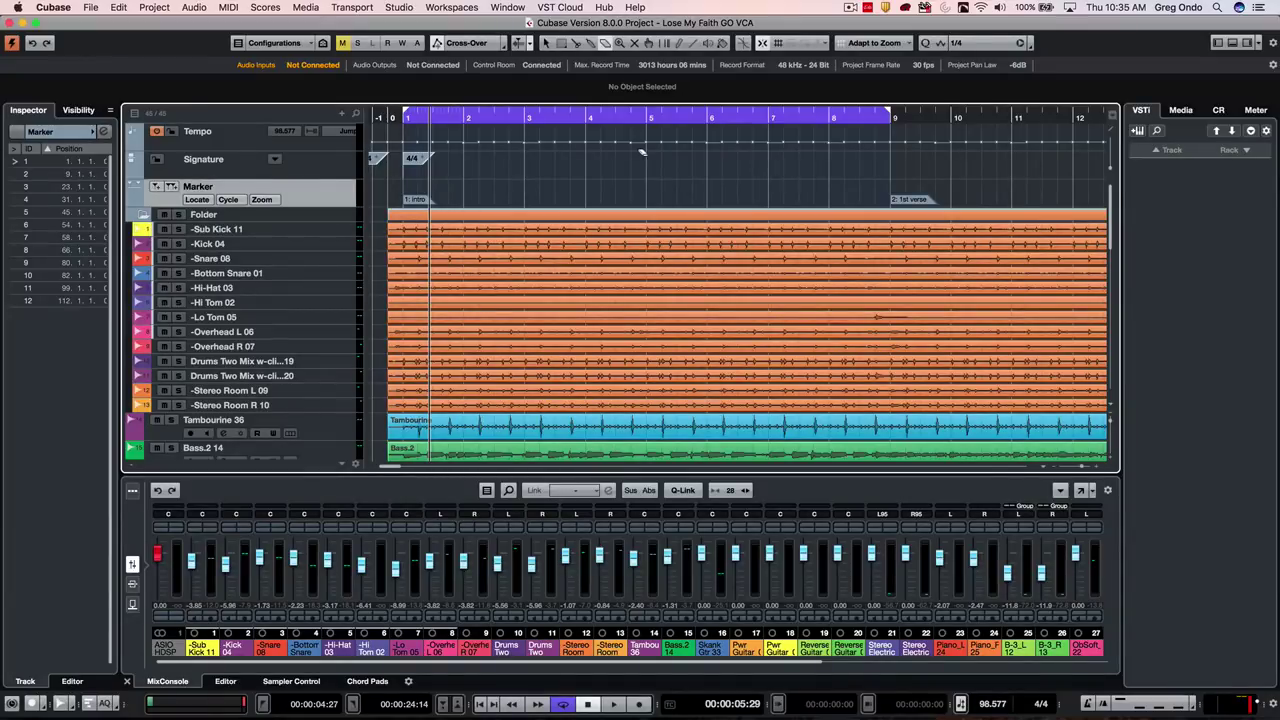
Step: Play the song's intro from bar 1, stop it, and select the Sub Kick 11 channel
click(411, 124)
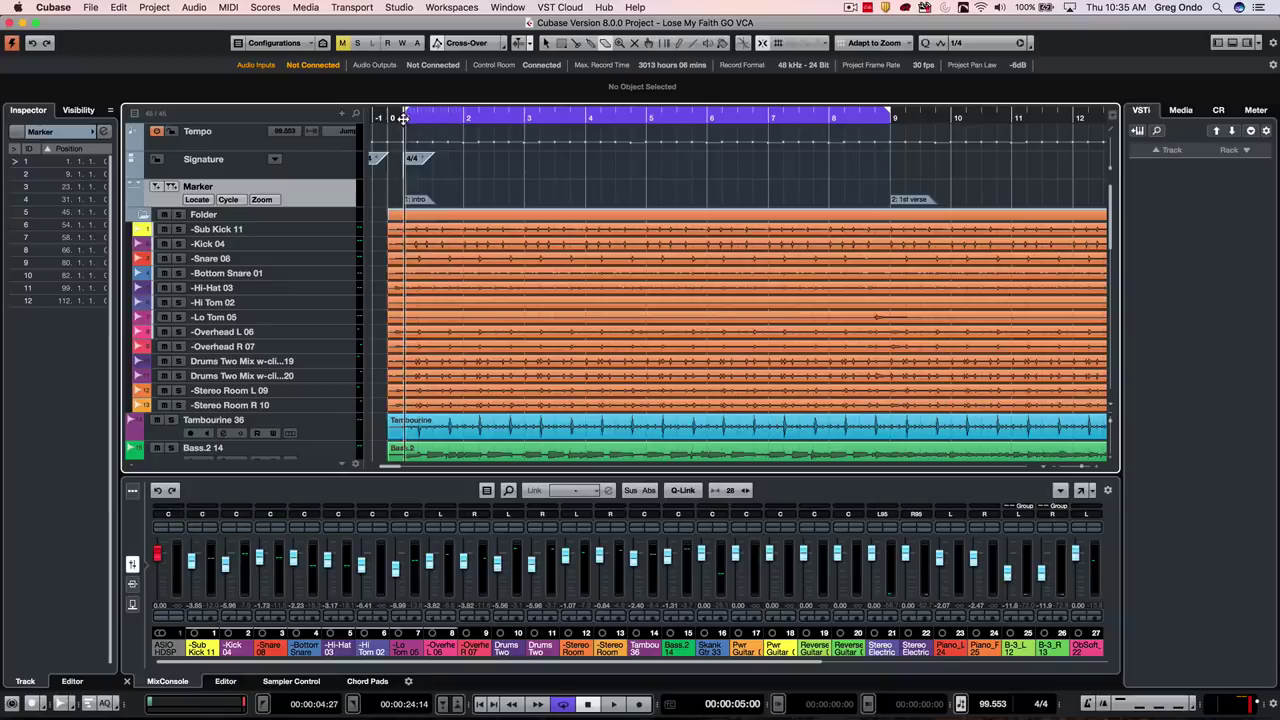
key(space)
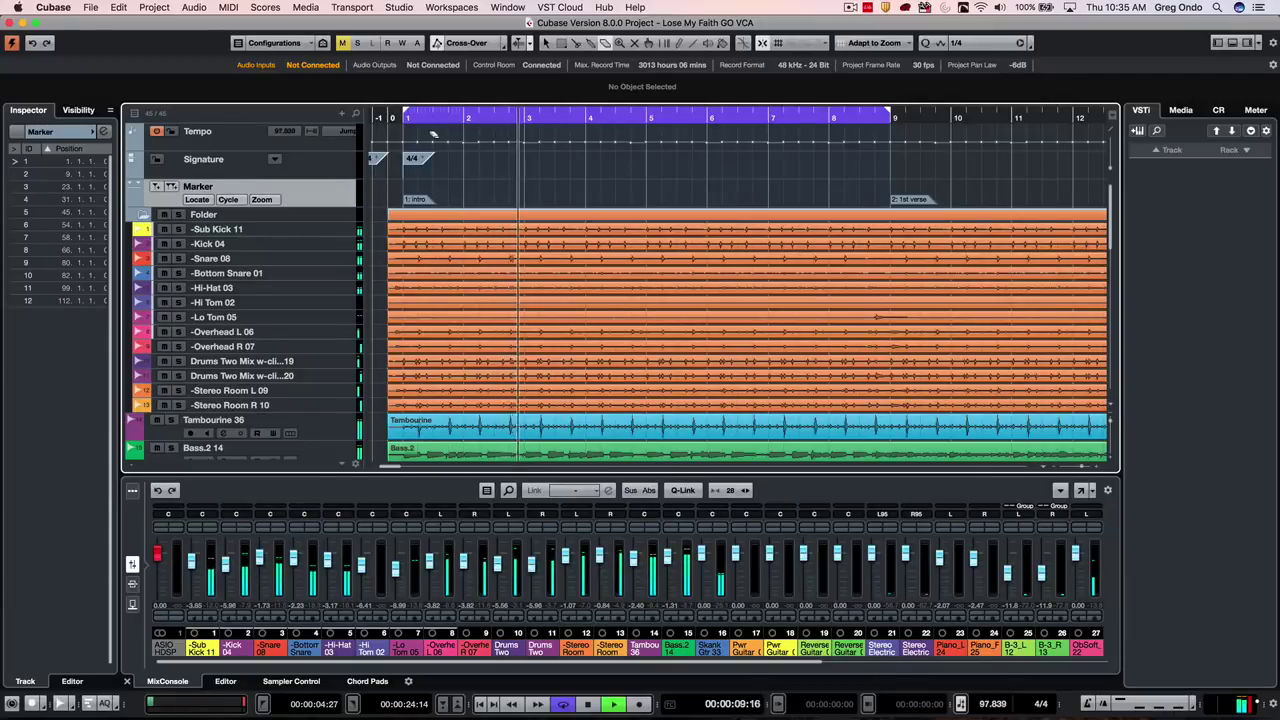
key(space)
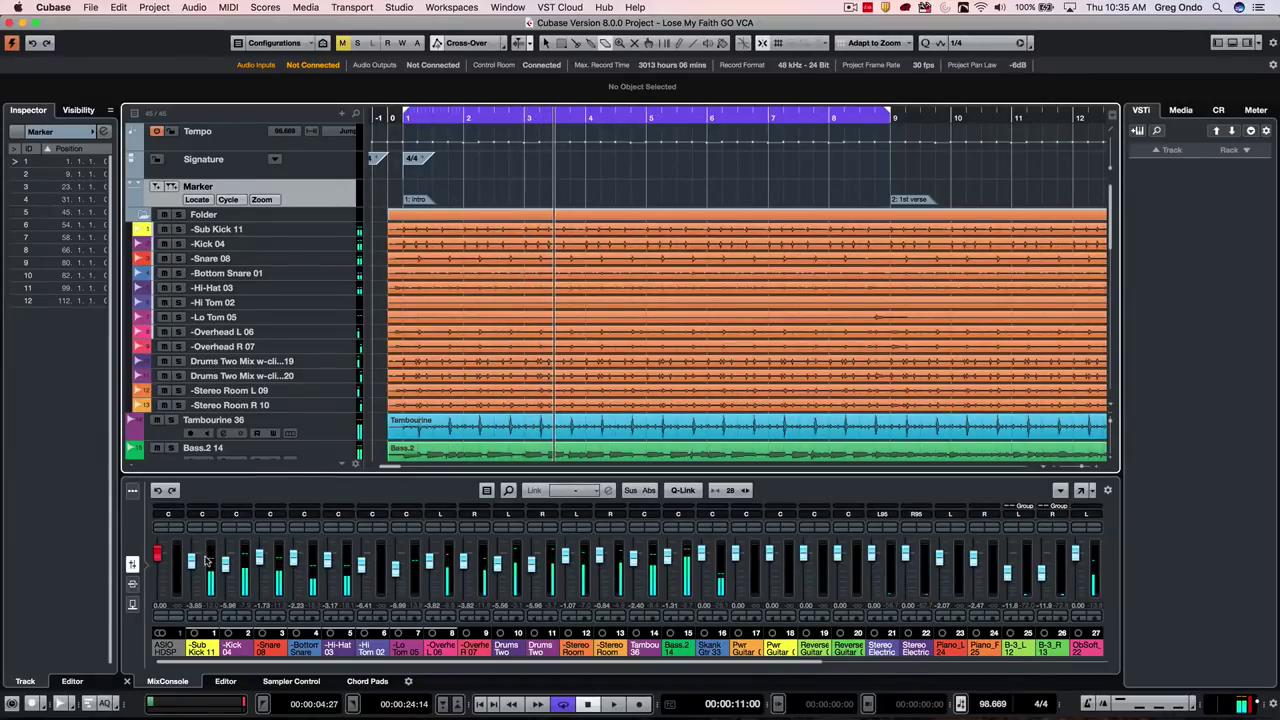
click(206, 561)
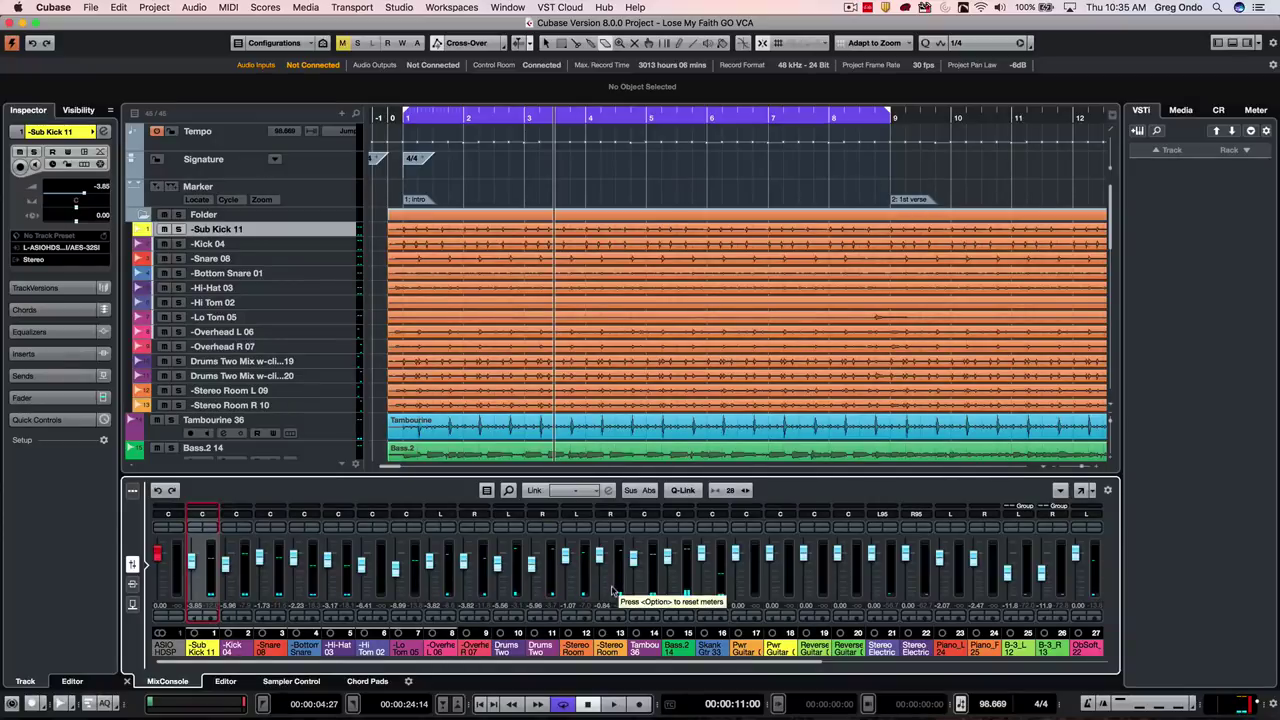
Step: Select Sub Kick 11 through Stereo Room R 10 and add a stereo Group 1 outside the folder
click(615, 583)
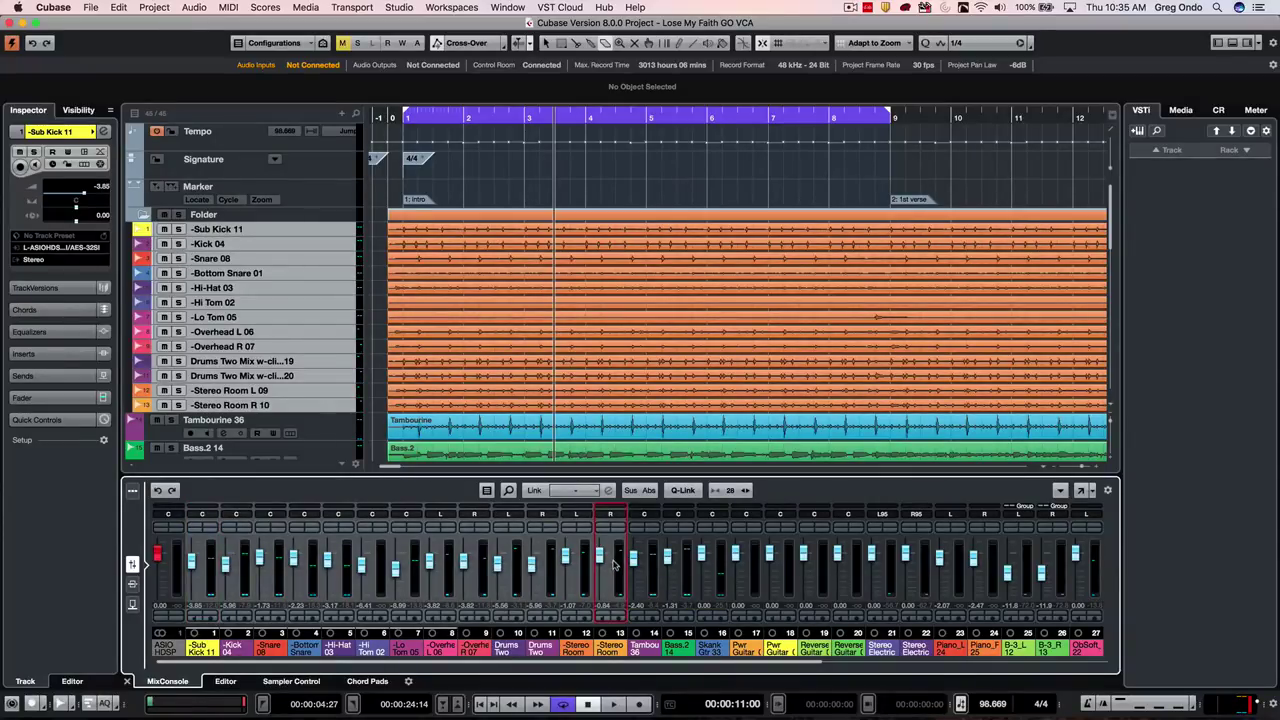
right_click(614, 548)
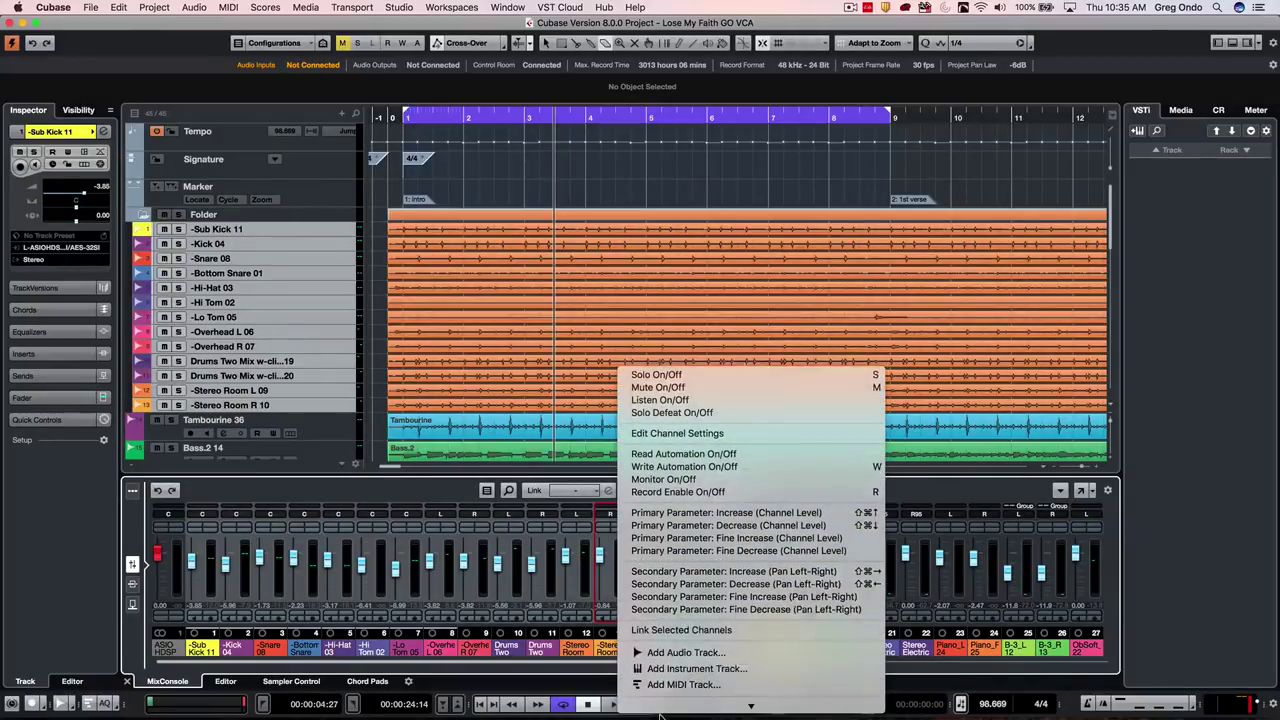
mouse_move(750, 705)
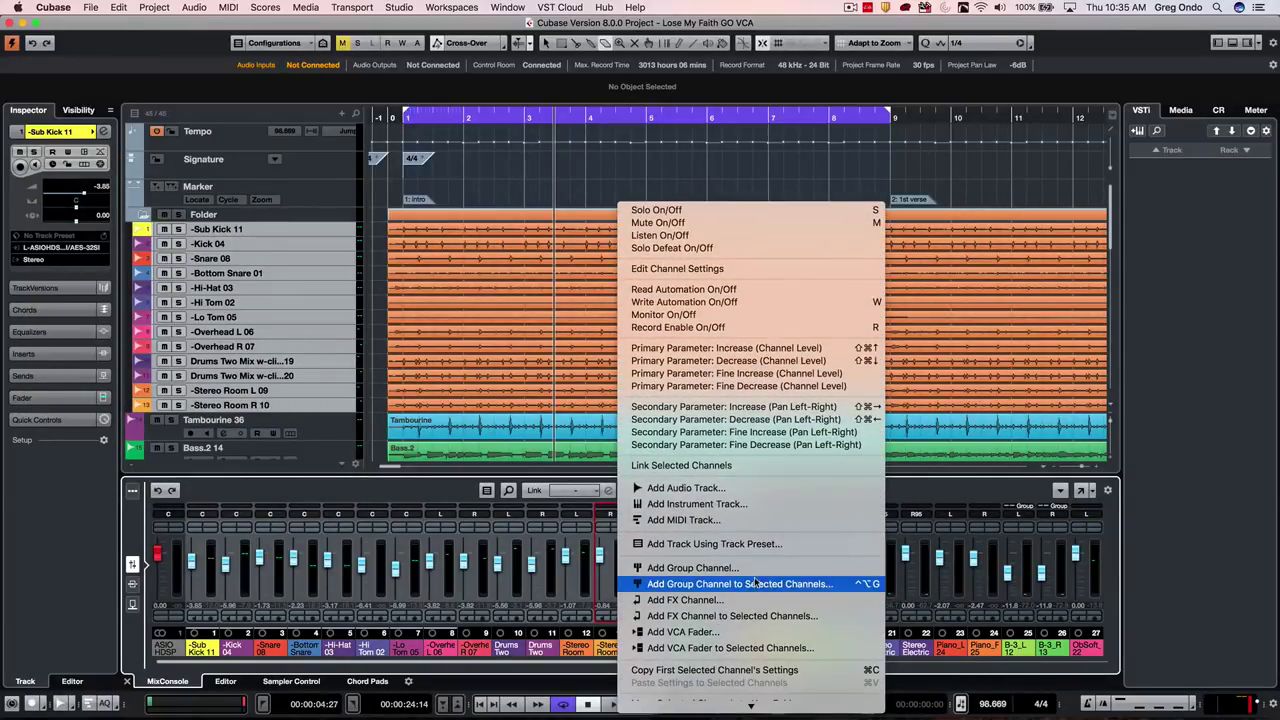
click(778, 585)
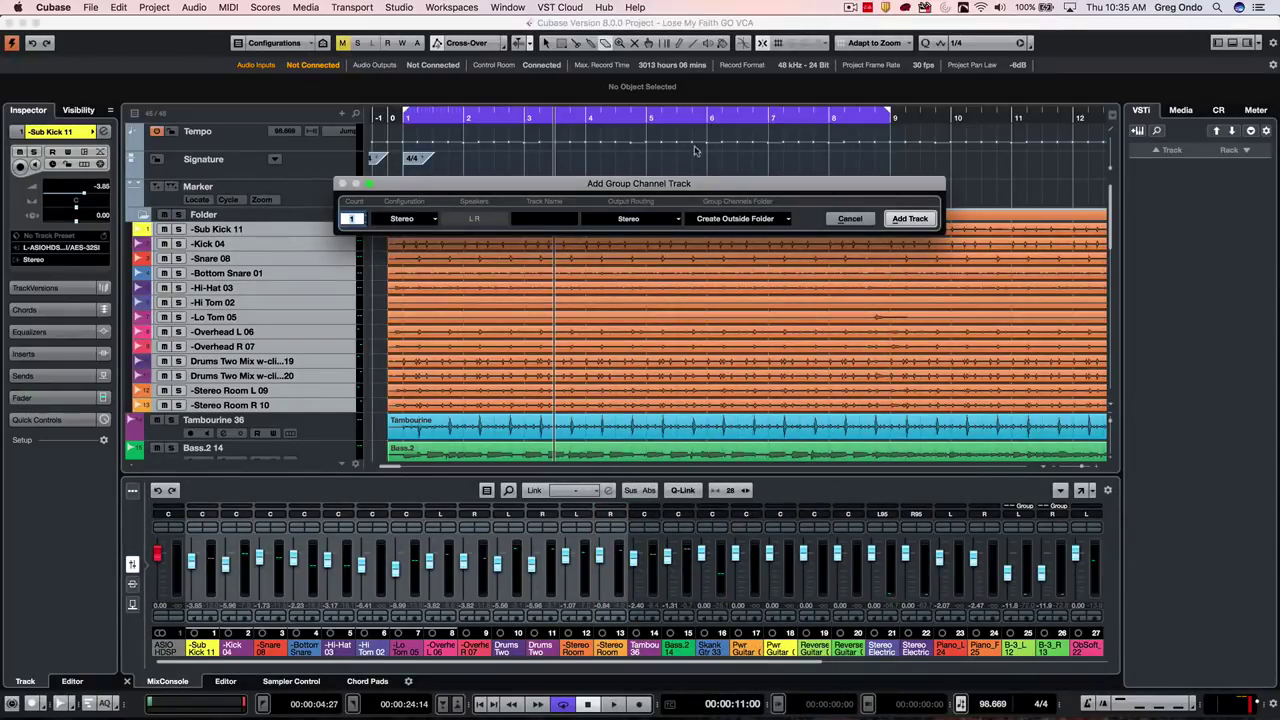
click(727, 220)
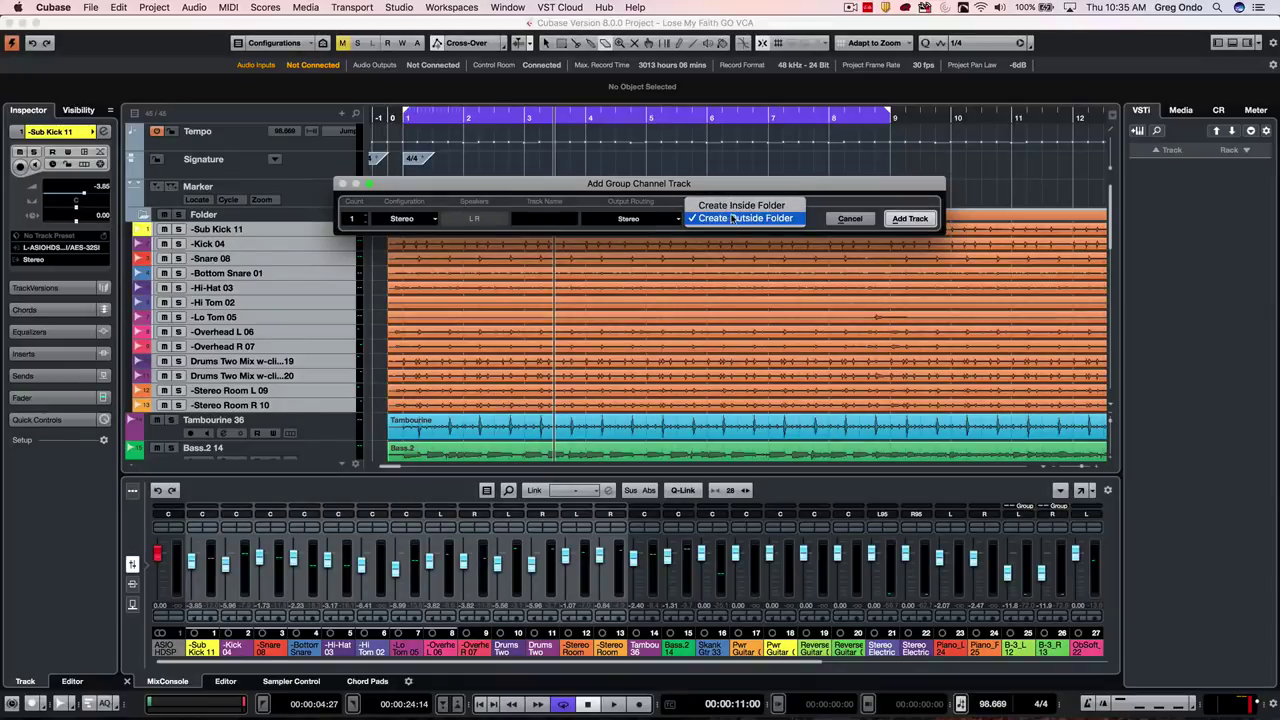
click(733, 219)
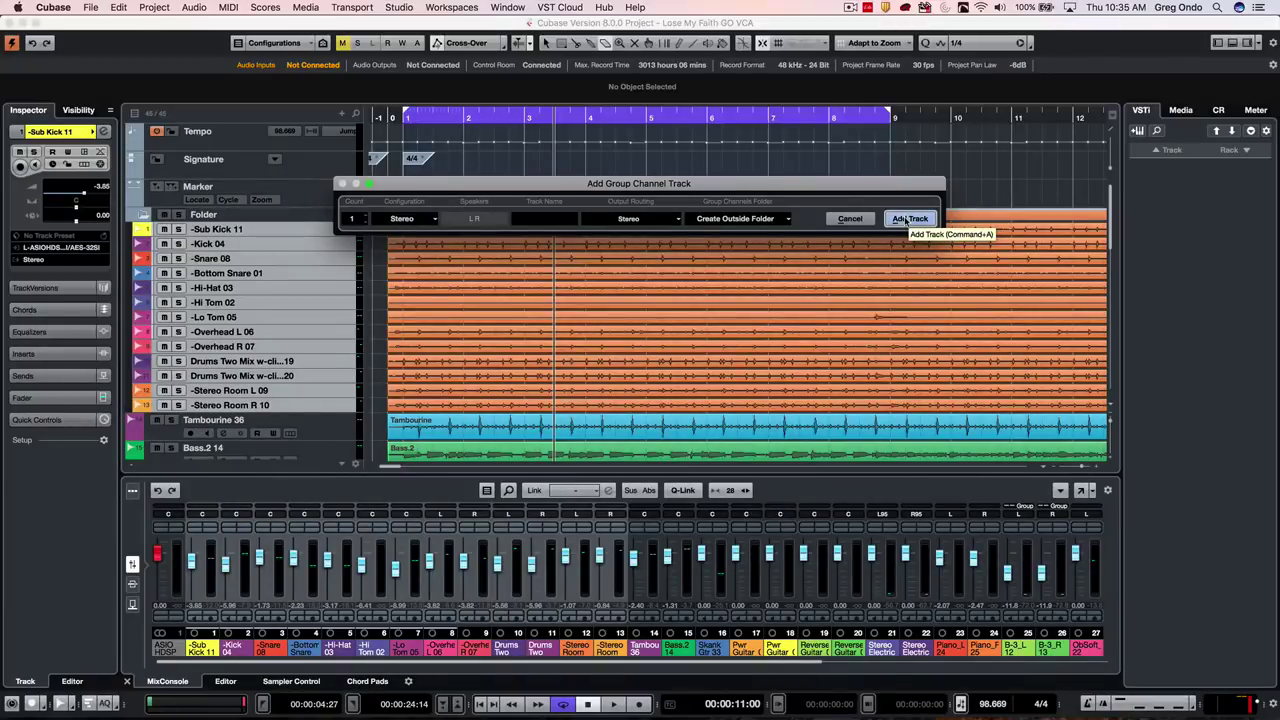
click(906, 219)
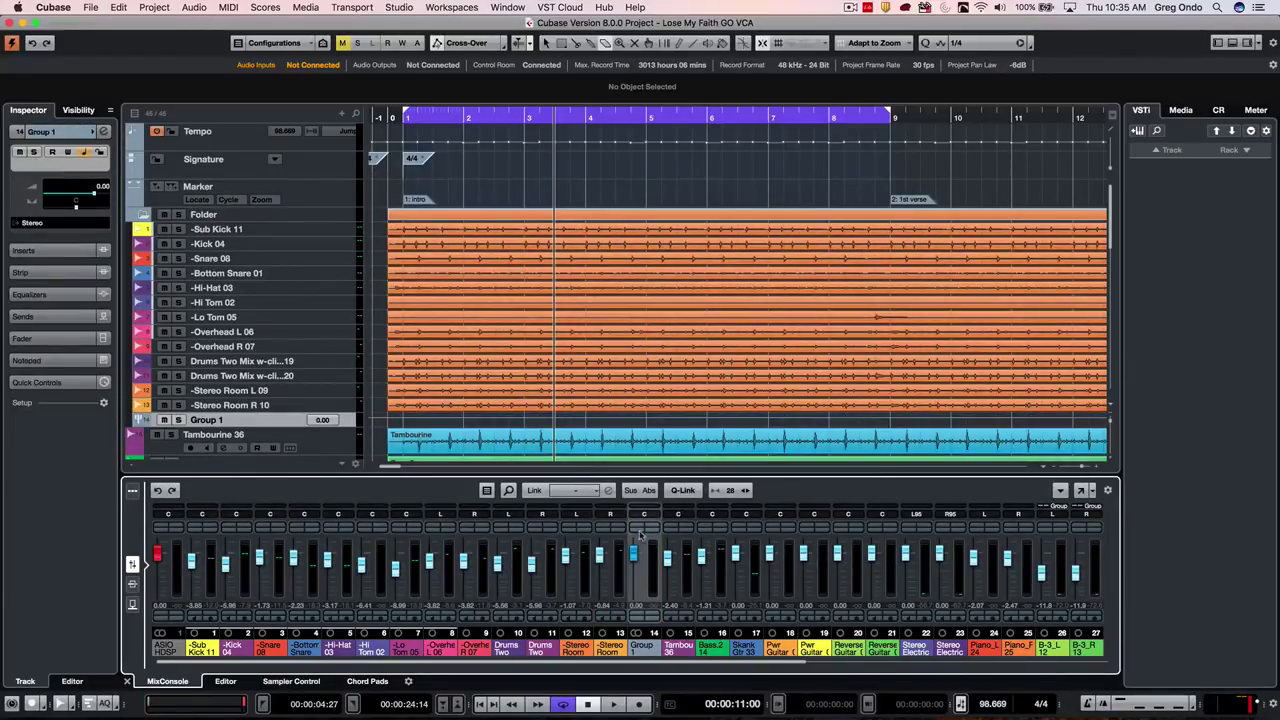
Step: Load Dynamics > EnvelopeShaper into Group 1's first insert slot
click(650, 527)
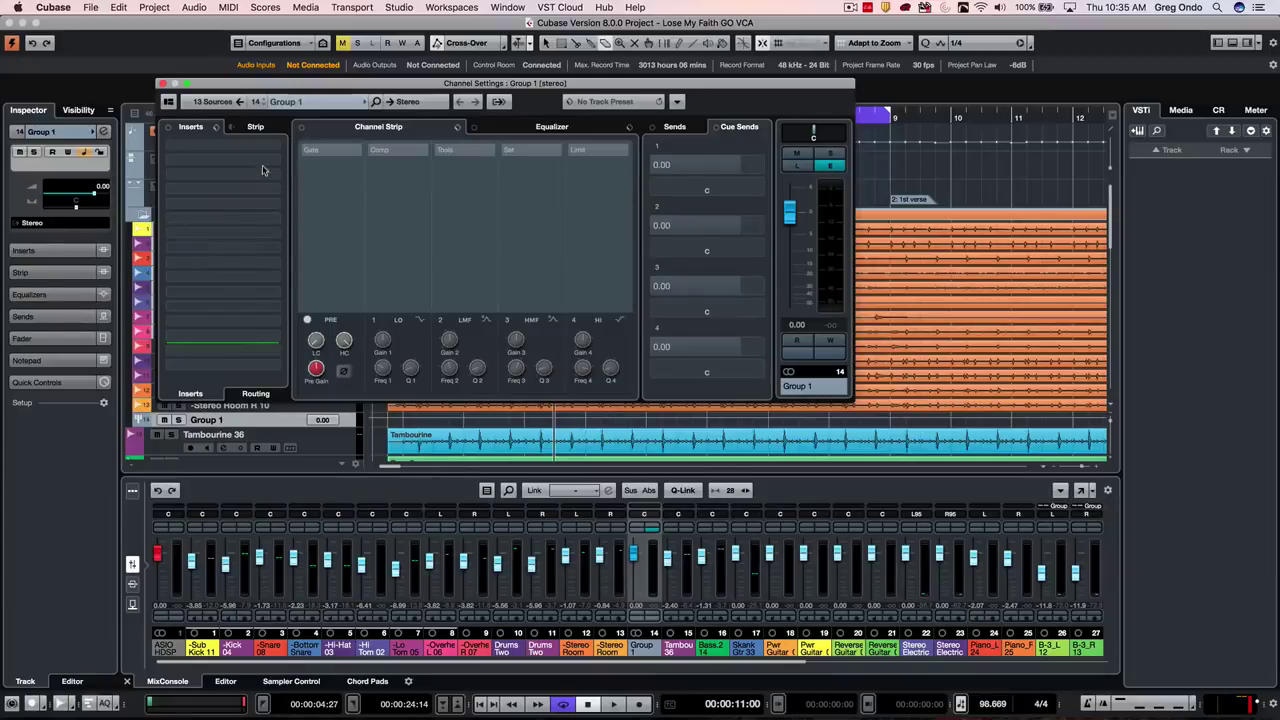
click(562, 118)
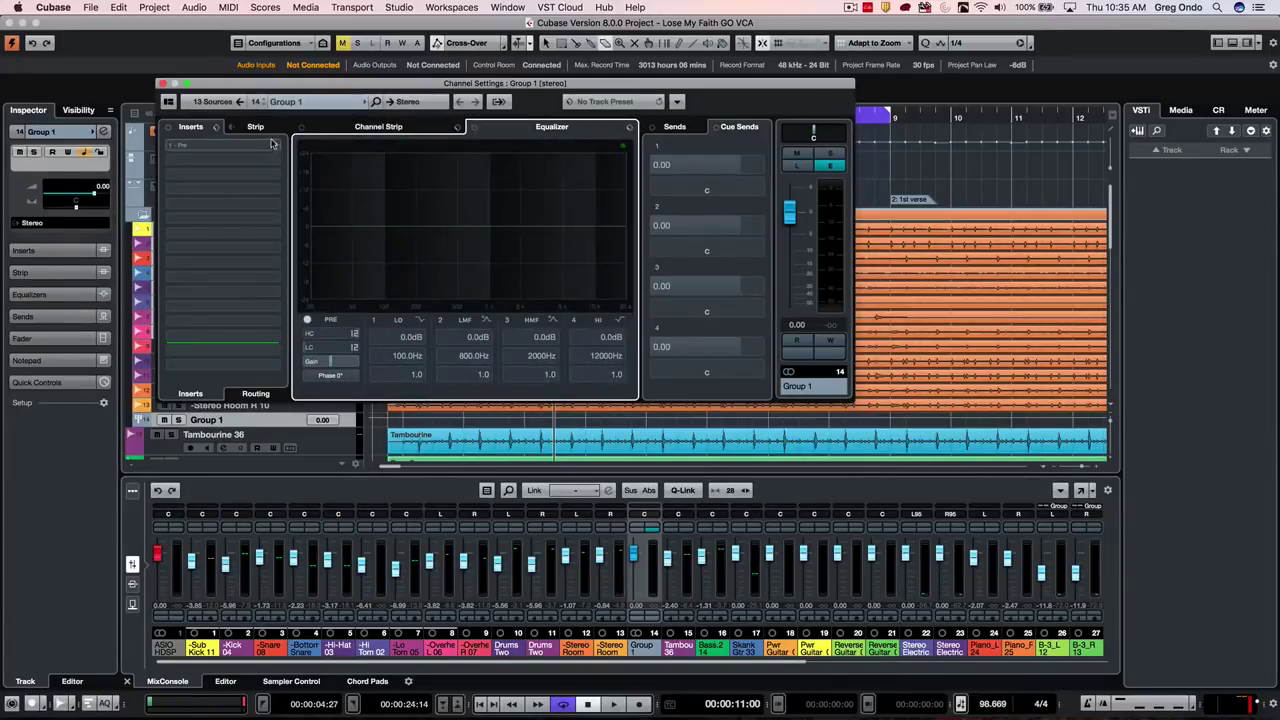
click(222, 150)
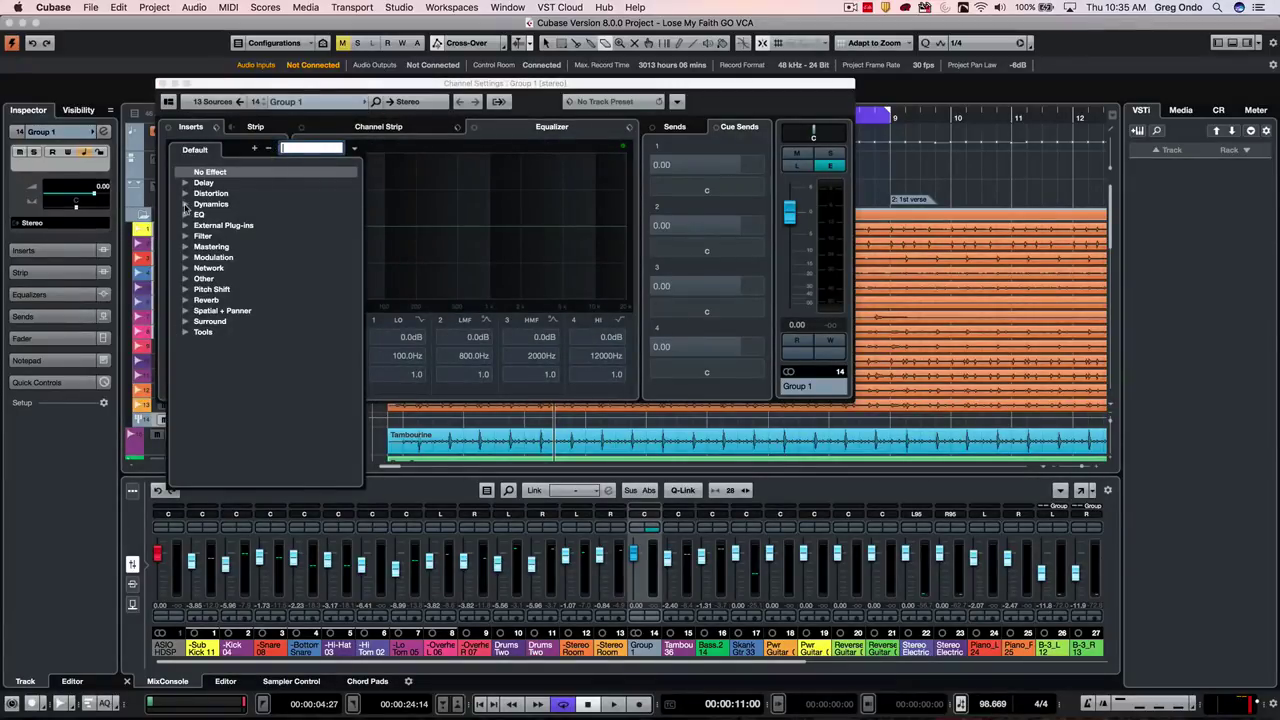
click(185, 204)
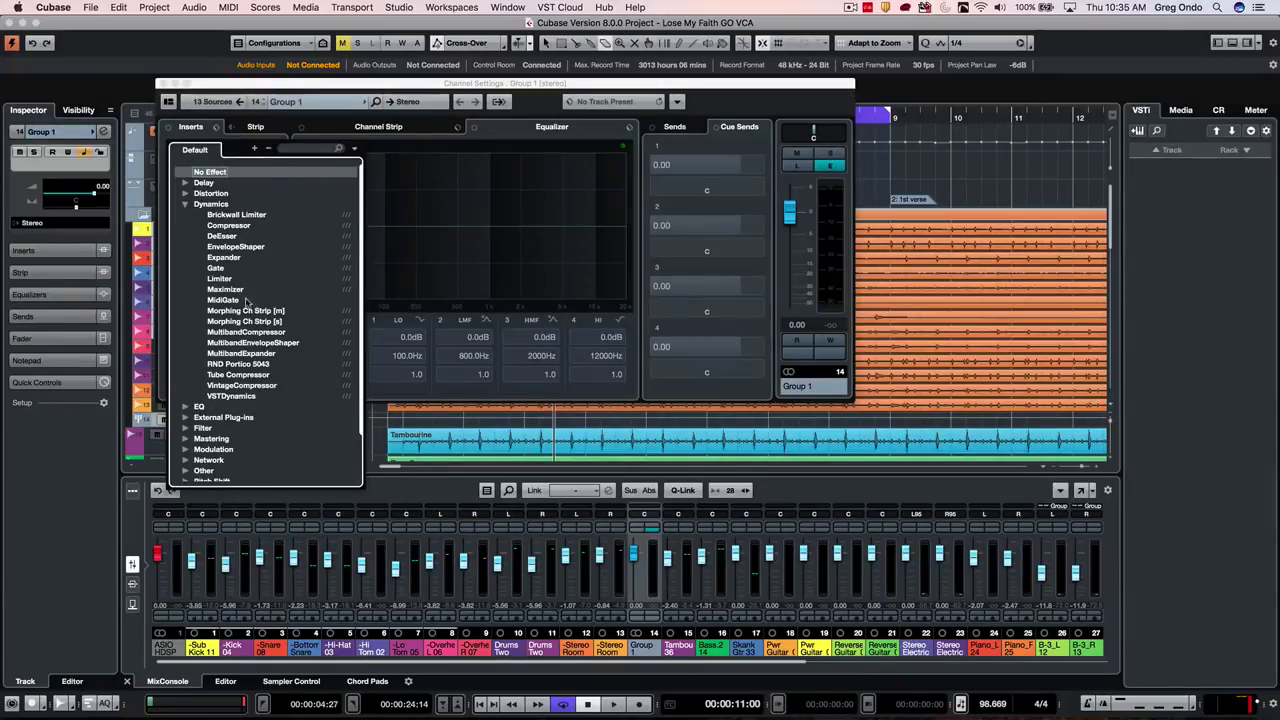
click(251, 247)
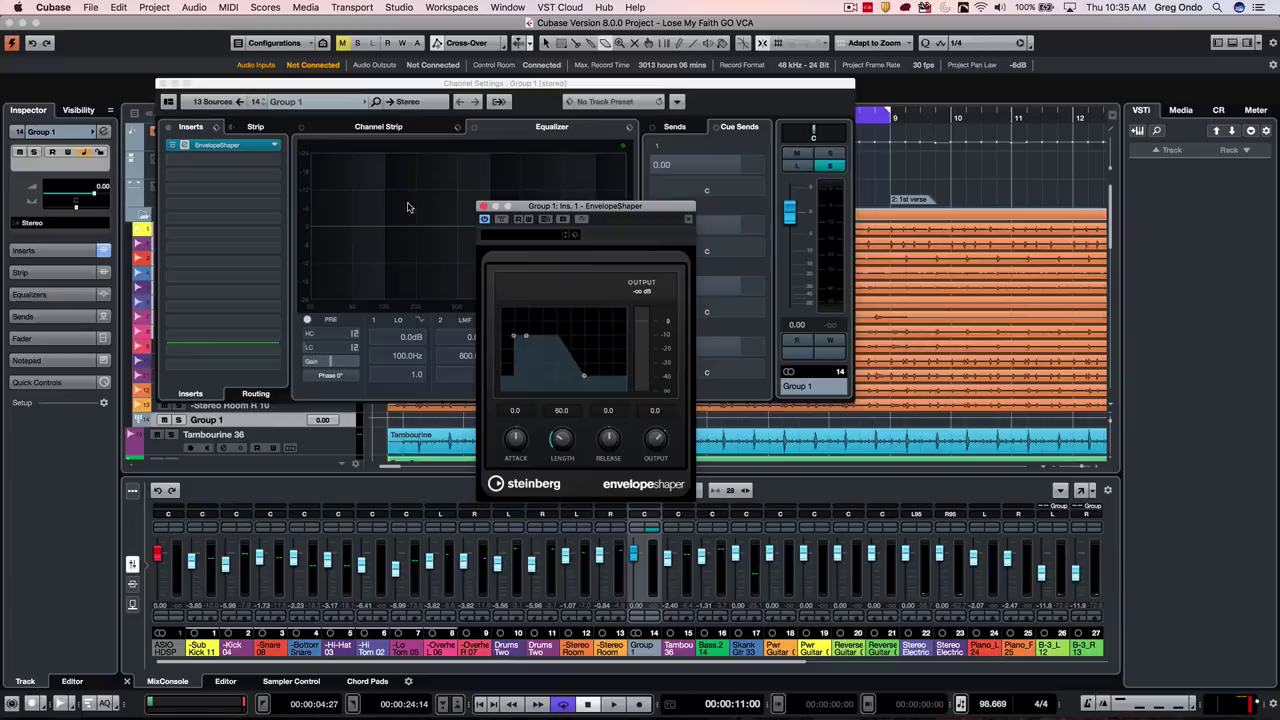
Step: While the song plays, set EnvelopeShaper attack to 10.6 and length to 8.3
drag(598, 208, 532, 176)
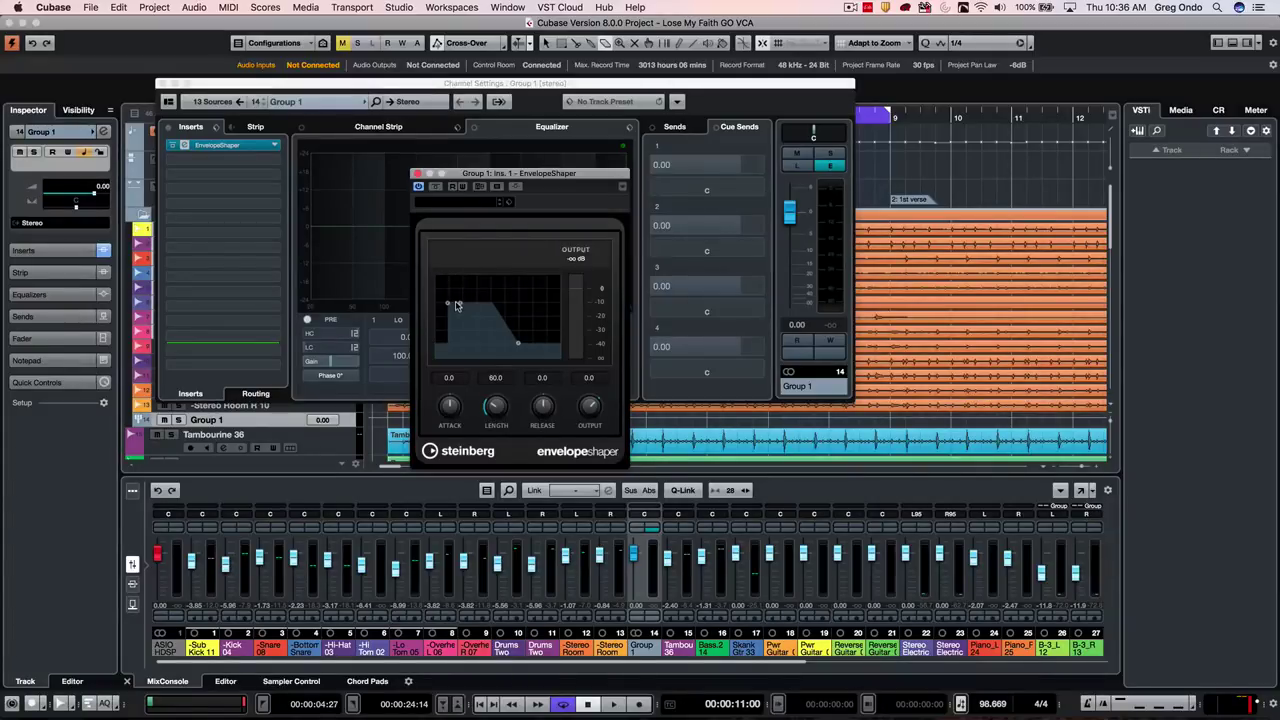
key(space)
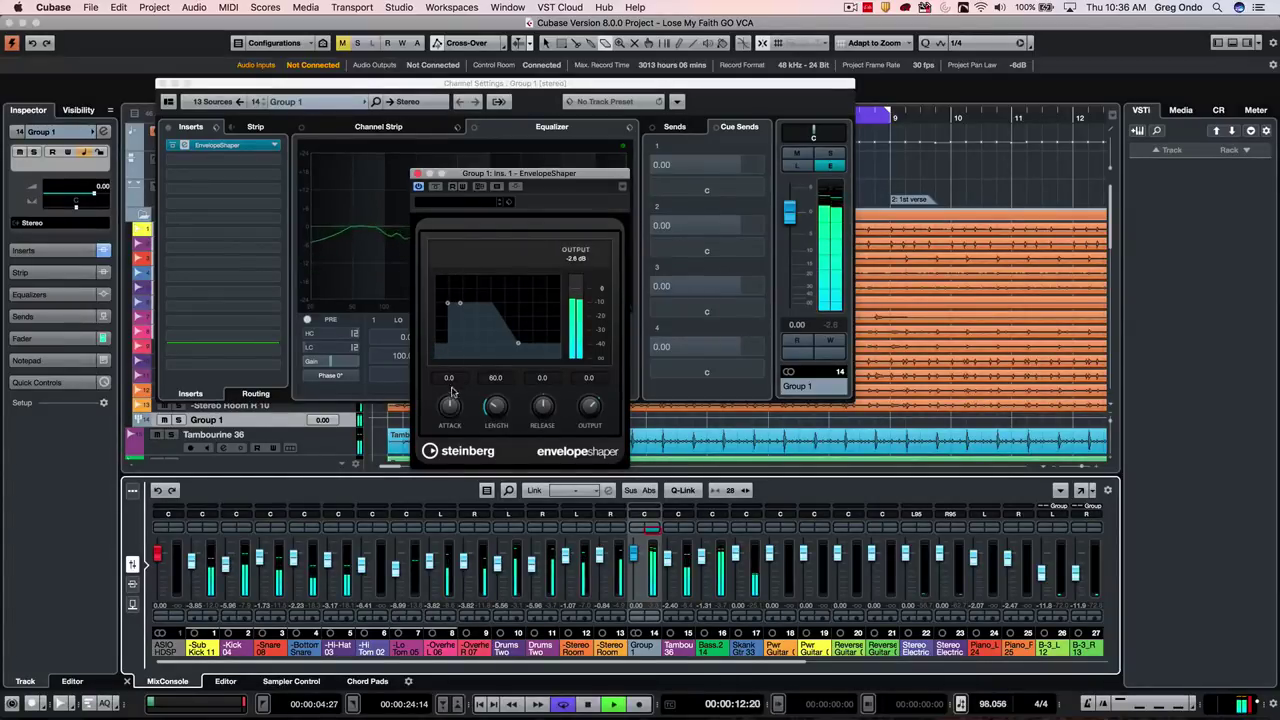
mouse_move(450, 405)
mouse_down()
mouse_move(451, 372)
mouse_move(447, 480)
mouse_up()
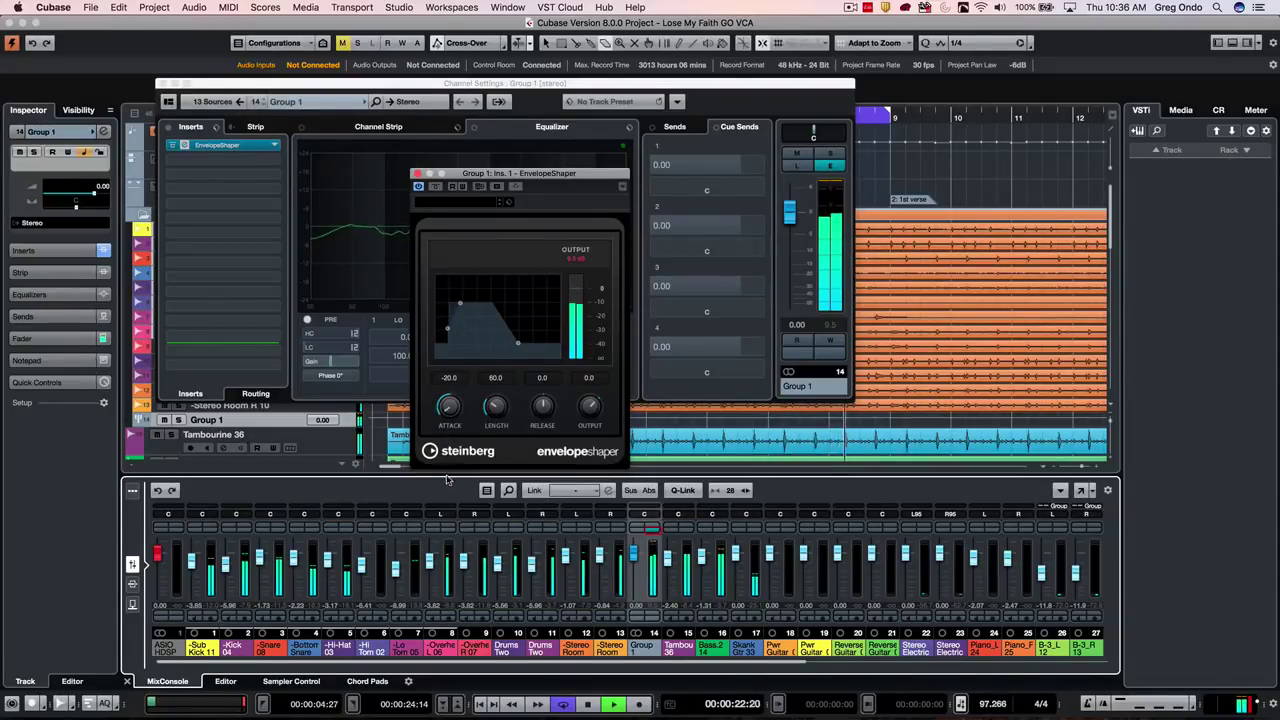
mouse_move(447, 480)
mouse_down()
mouse_move(454, 389)
mouse_move(494, 357)
mouse_up()
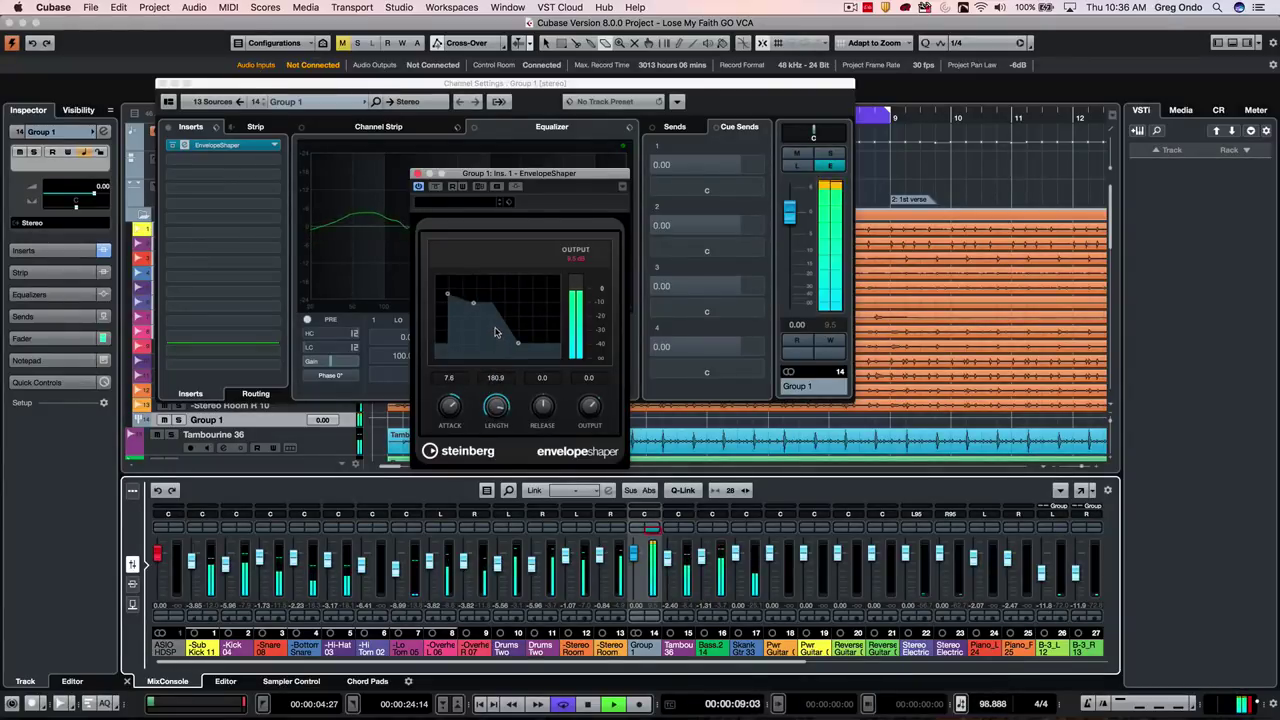
drag(496, 406, 476, 510)
Step: Dial EnvelopeShaper to attack 11.0, length 180.9 and release 17.0 for softer drum hits
drag(452, 405, 452, 380)
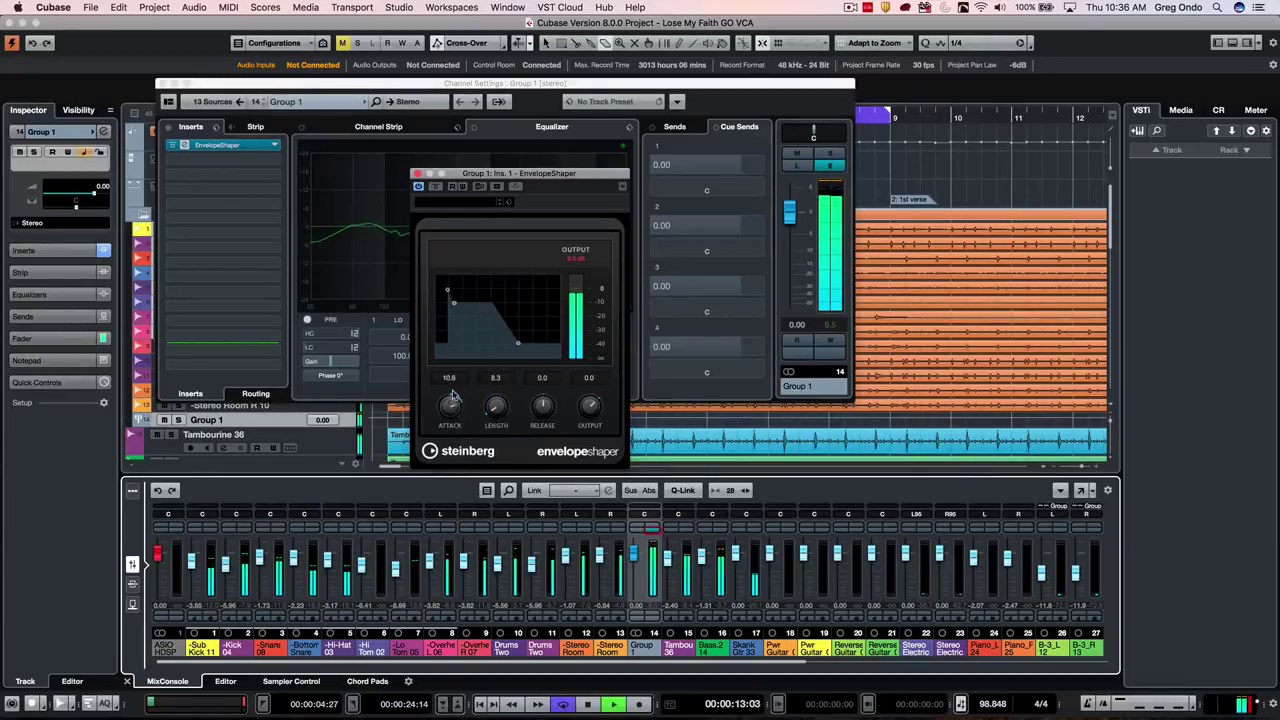
mouse_move(543, 405)
mouse_down()
mouse_move(516, 466)
mouse_move(542, 372)
mouse_up()
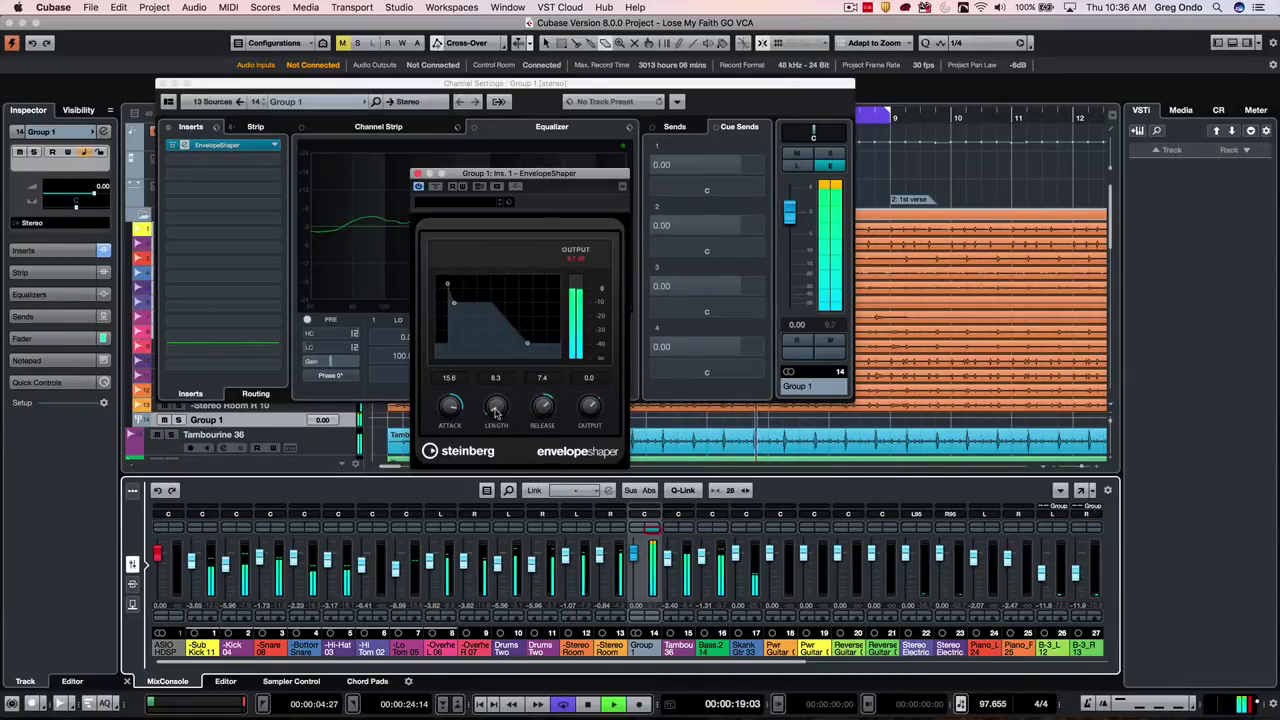
drag(497, 410, 495, 304)
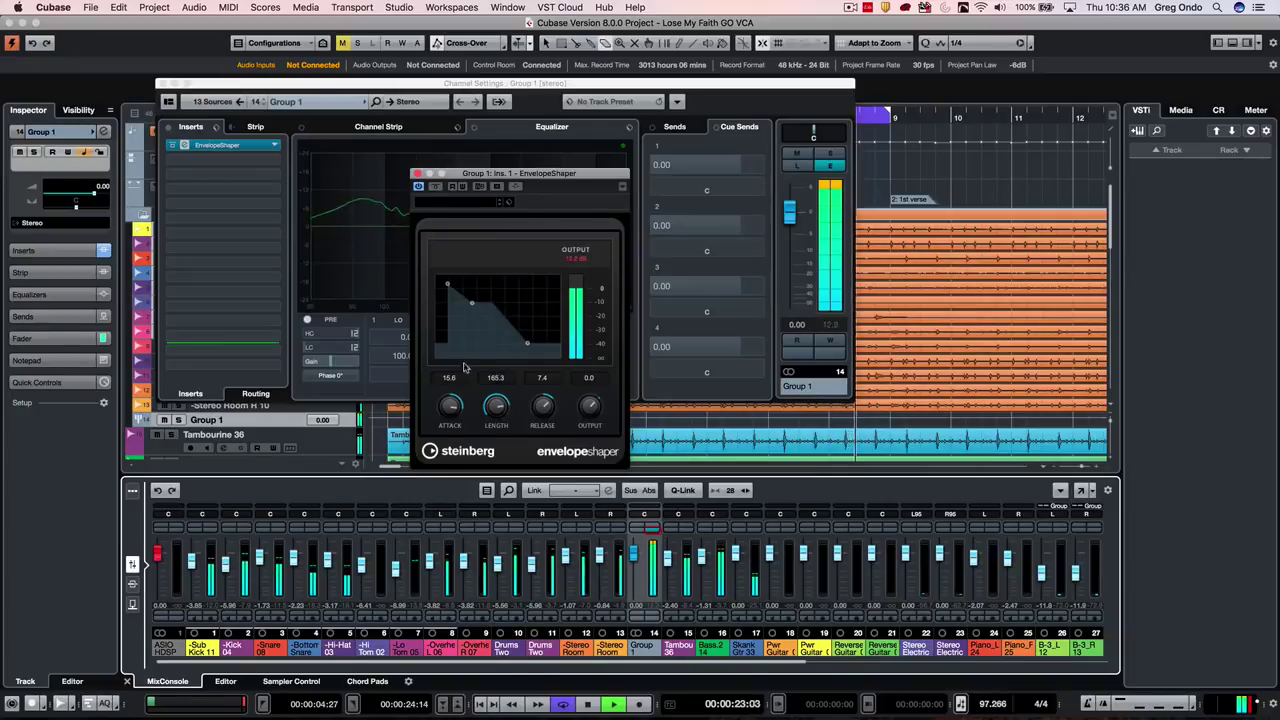
drag(449, 415, 449, 431)
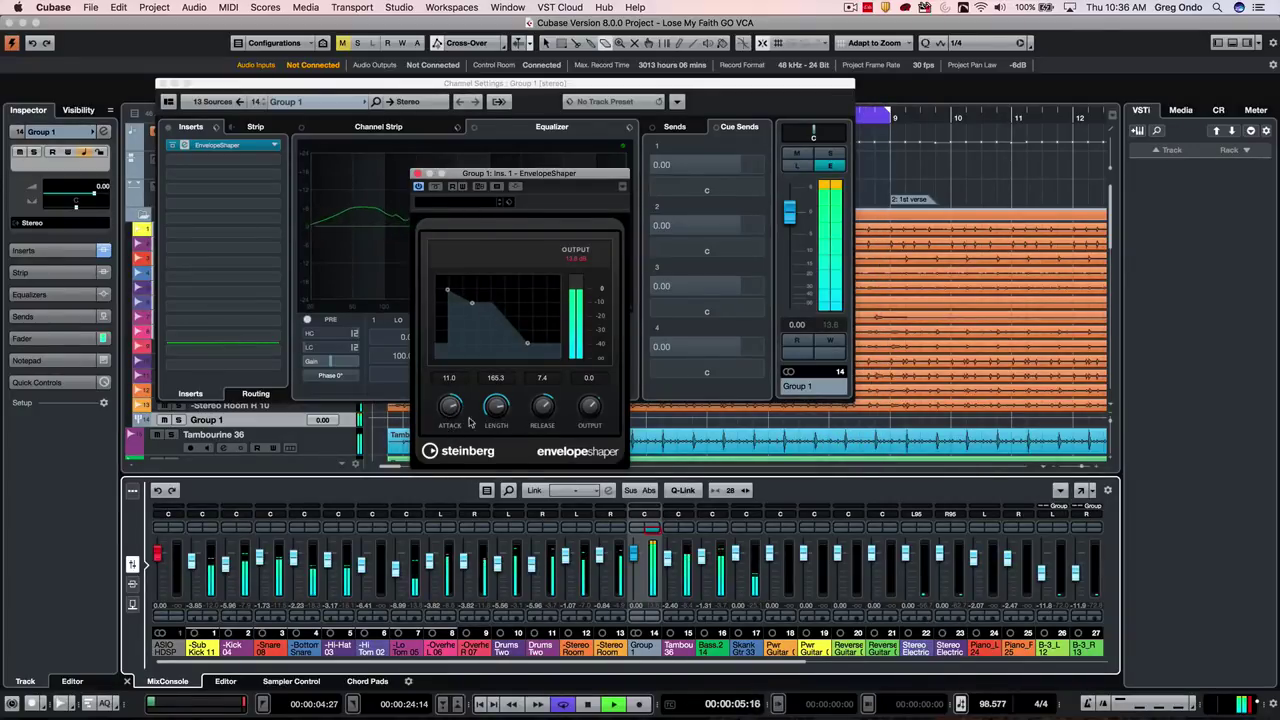
mouse_move(542, 385)
mouse_down()
mouse_move(545, 366)
mouse_move(538, 427)
mouse_up()
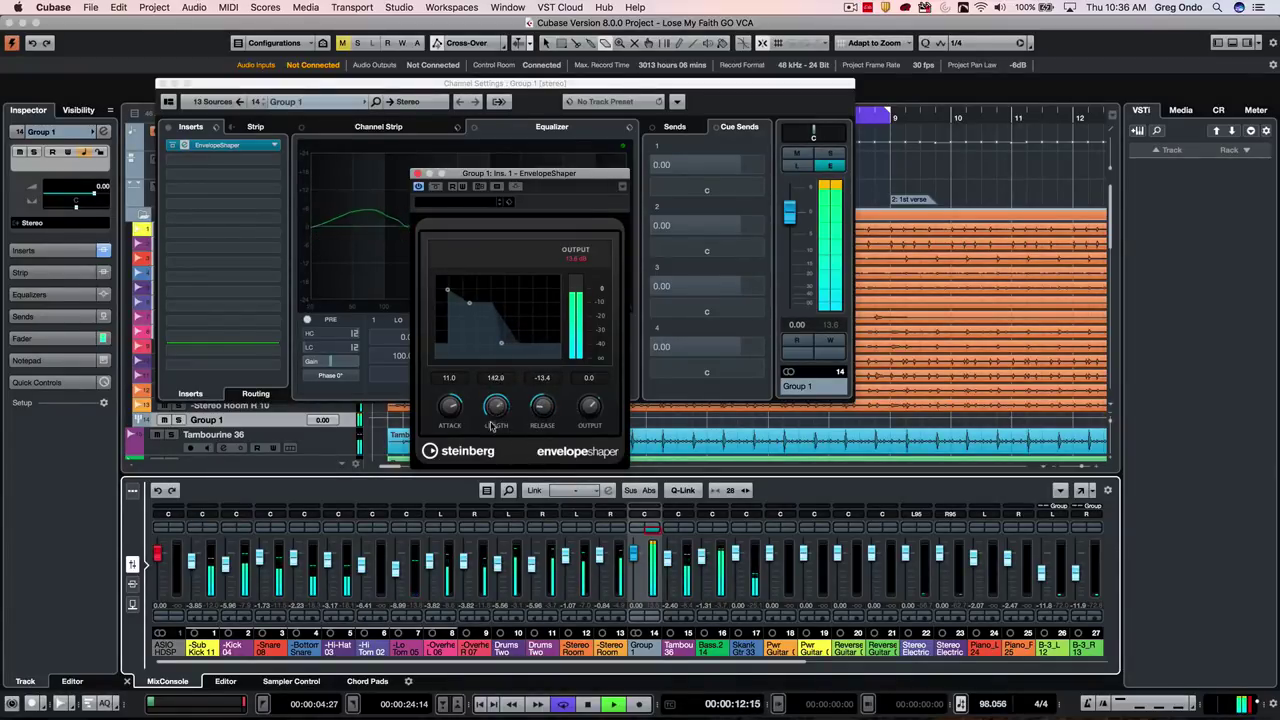
mouse_move(491, 426)
mouse_down()
mouse_move(488, 469)
mouse_move(536, 374)
mouse_move(540, 313)
mouse_up()
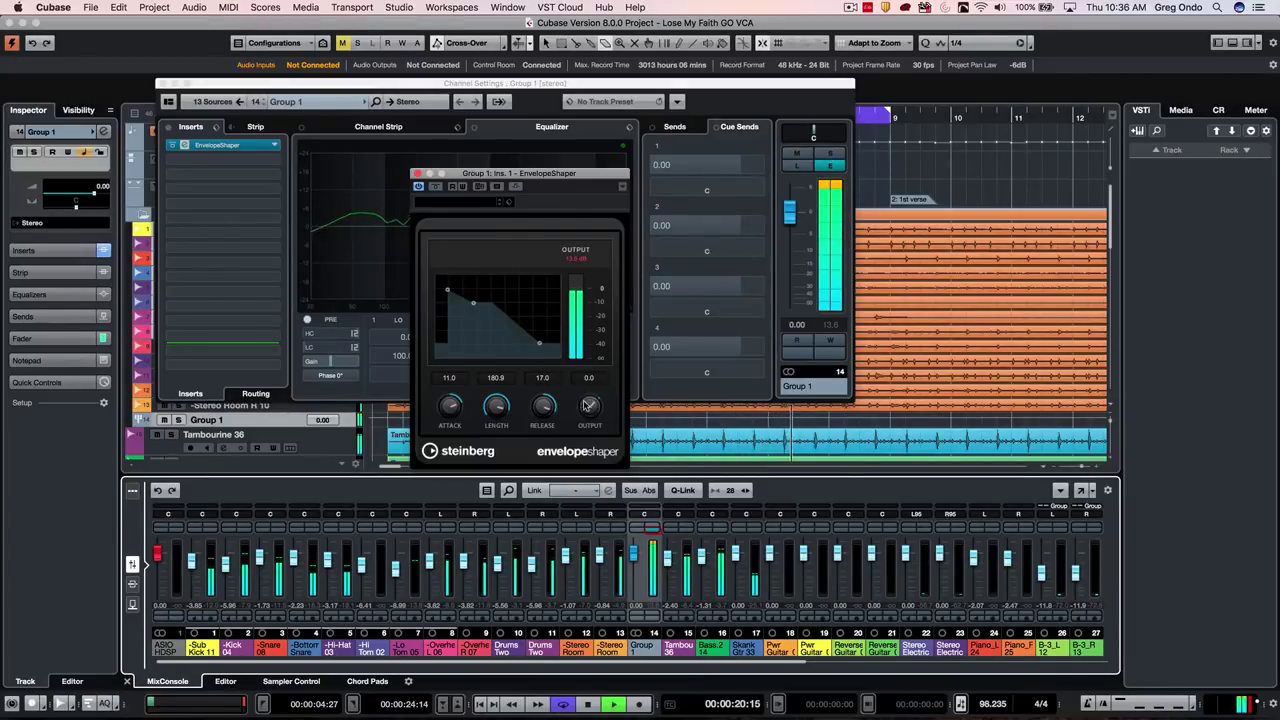
Step: Refine EnvelopeShaper to output 4.1, release 8.6, length 169.2 and attack 8.8
mouse_move(589, 404)
mouse_down()
mouse_move(585, 420)
mouse_move(586, 396)
mouse_up()
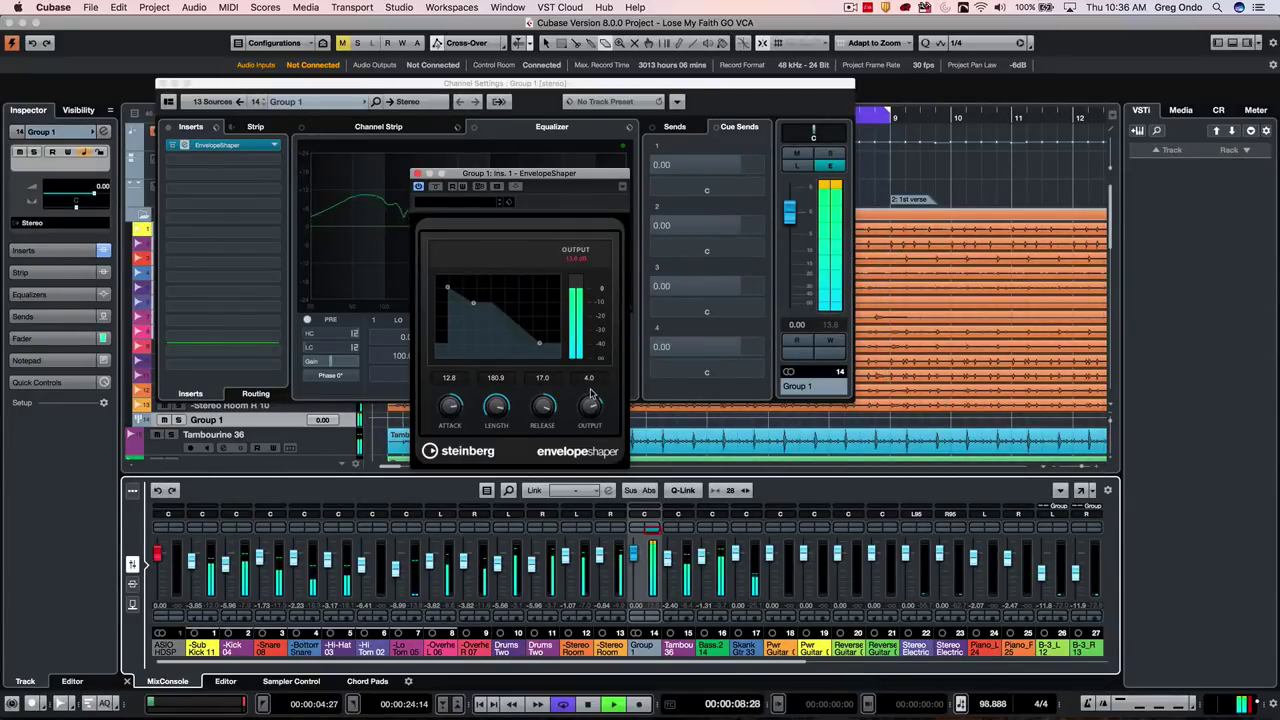
drag(544, 410, 538, 455)
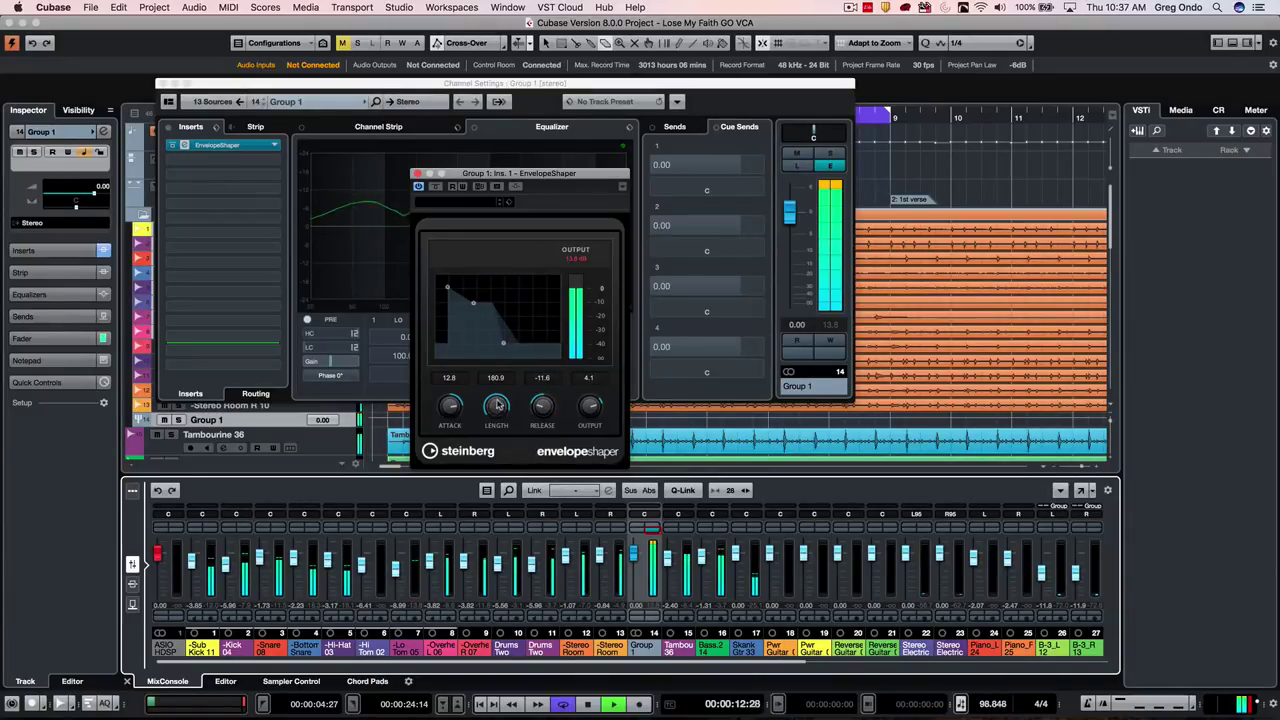
mouse_move(489, 430)
mouse_down()
mouse_move(497, 408)
mouse_move(447, 418)
mouse_move(448, 402)
mouse_up()
mouse_move(542, 410)
mouse_down()
mouse_move(541, 346)
mouse_move(552, 342)
mouse_up()
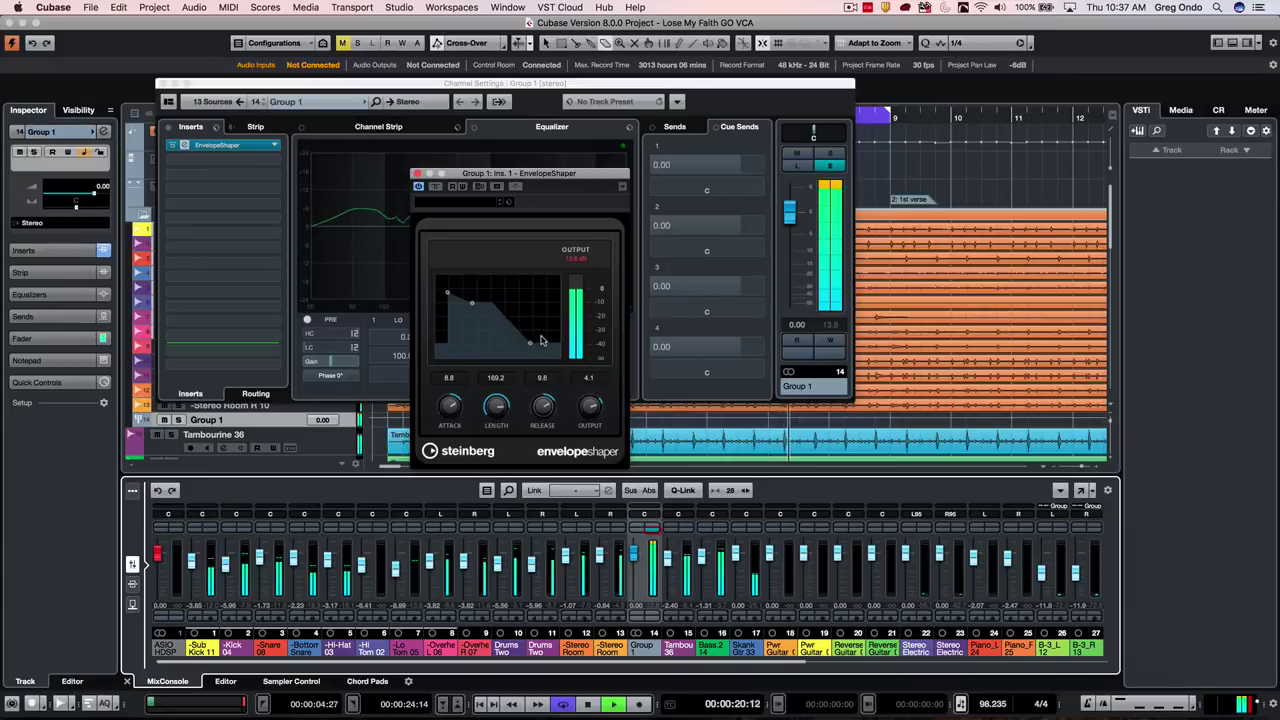
Step: Bypass EnvelopeShaper on and off twice to compare, leave it active, and stop playback
click(418, 188)
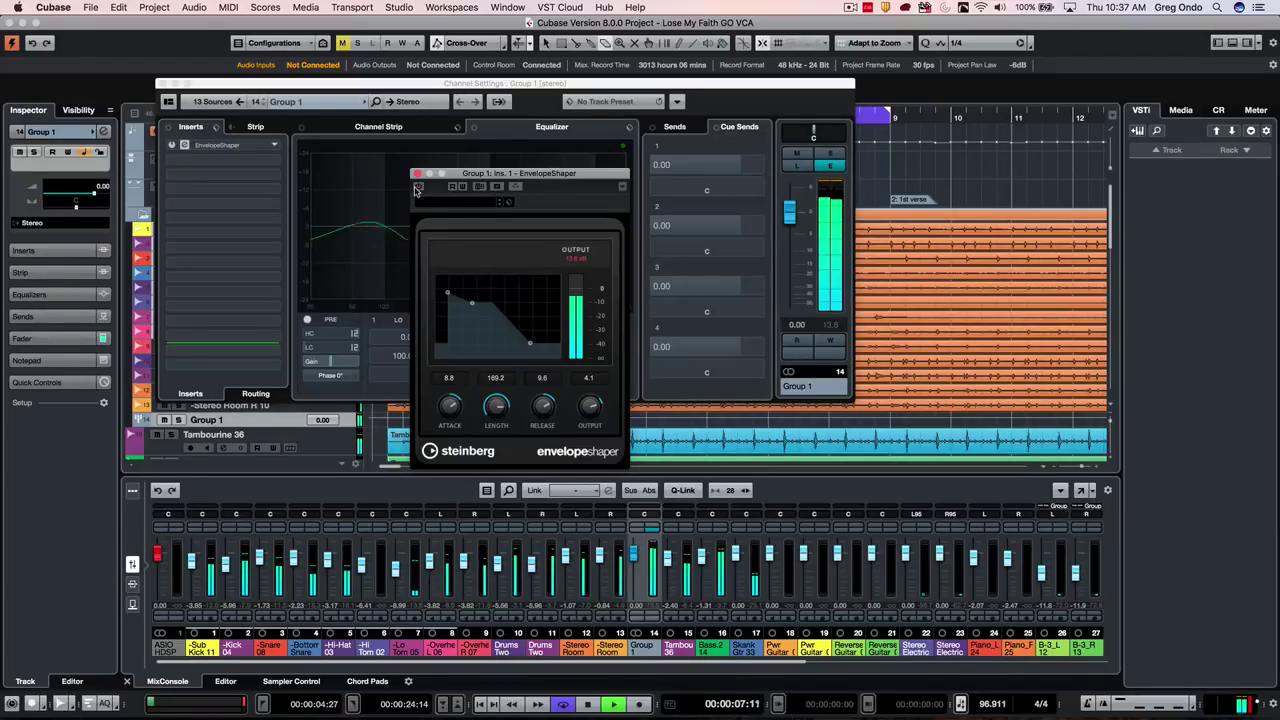
click(418, 188)
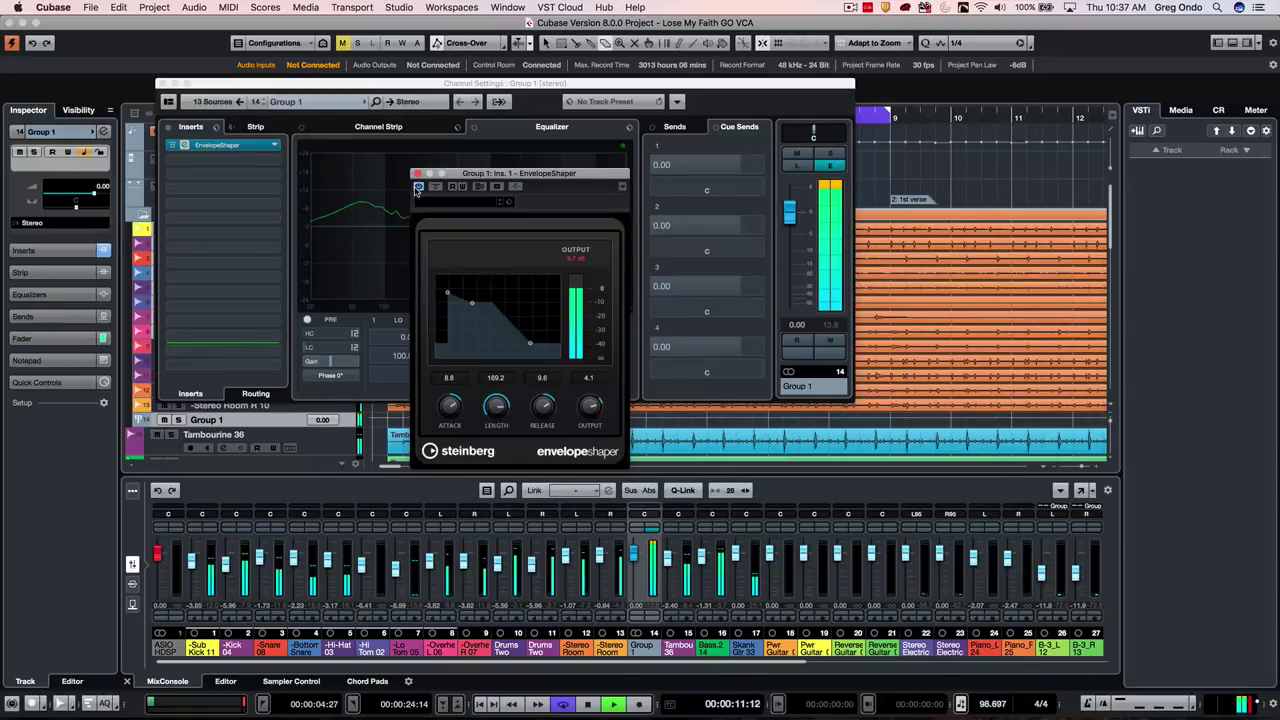
click(418, 188)
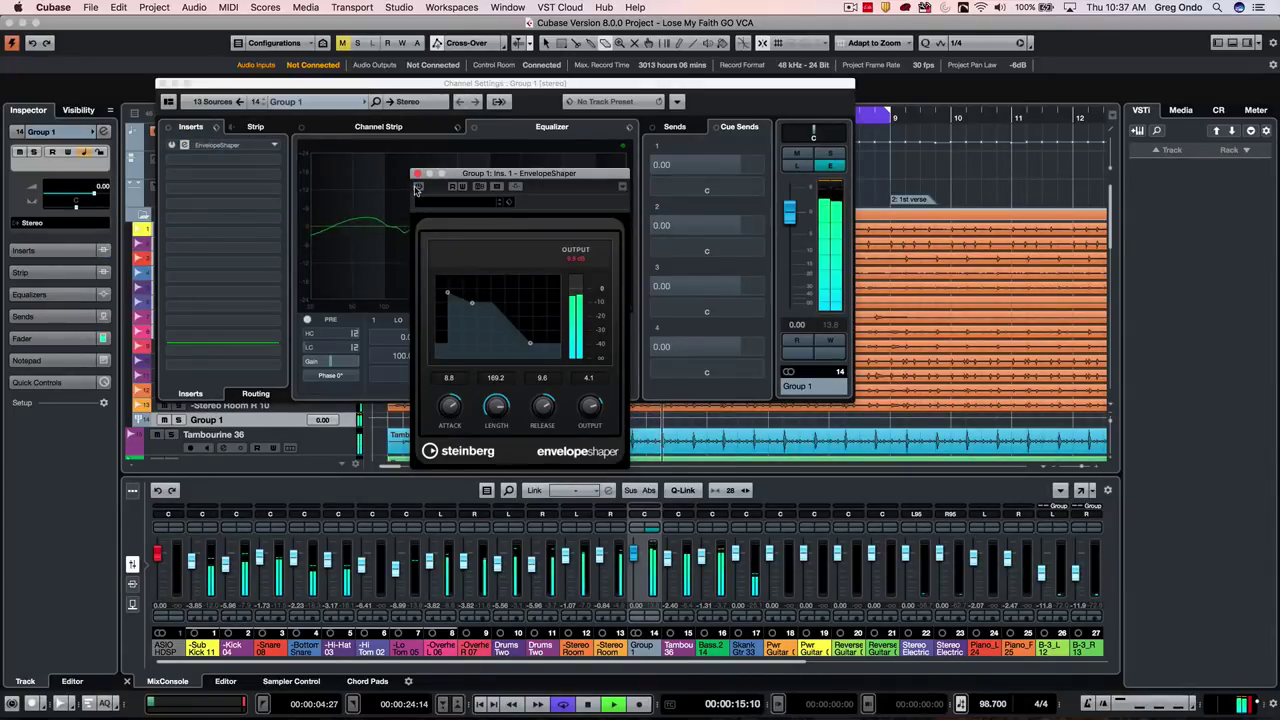
click(418, 188)
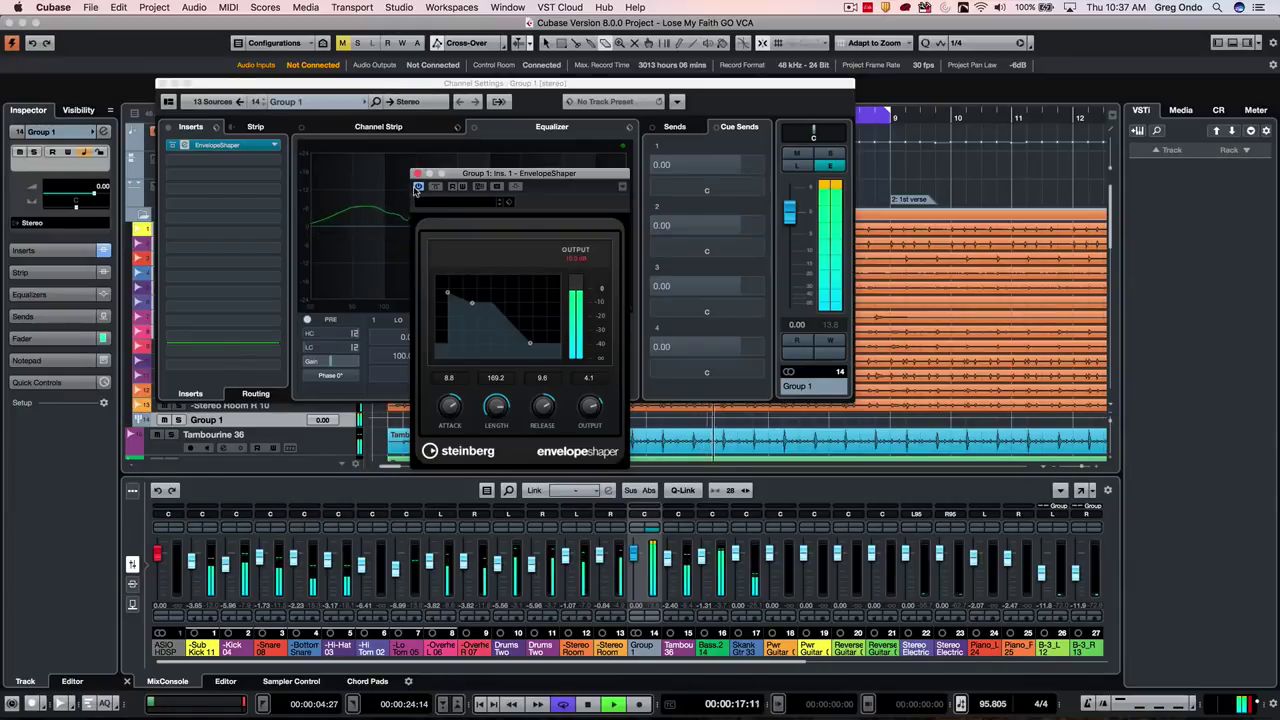
key(space)
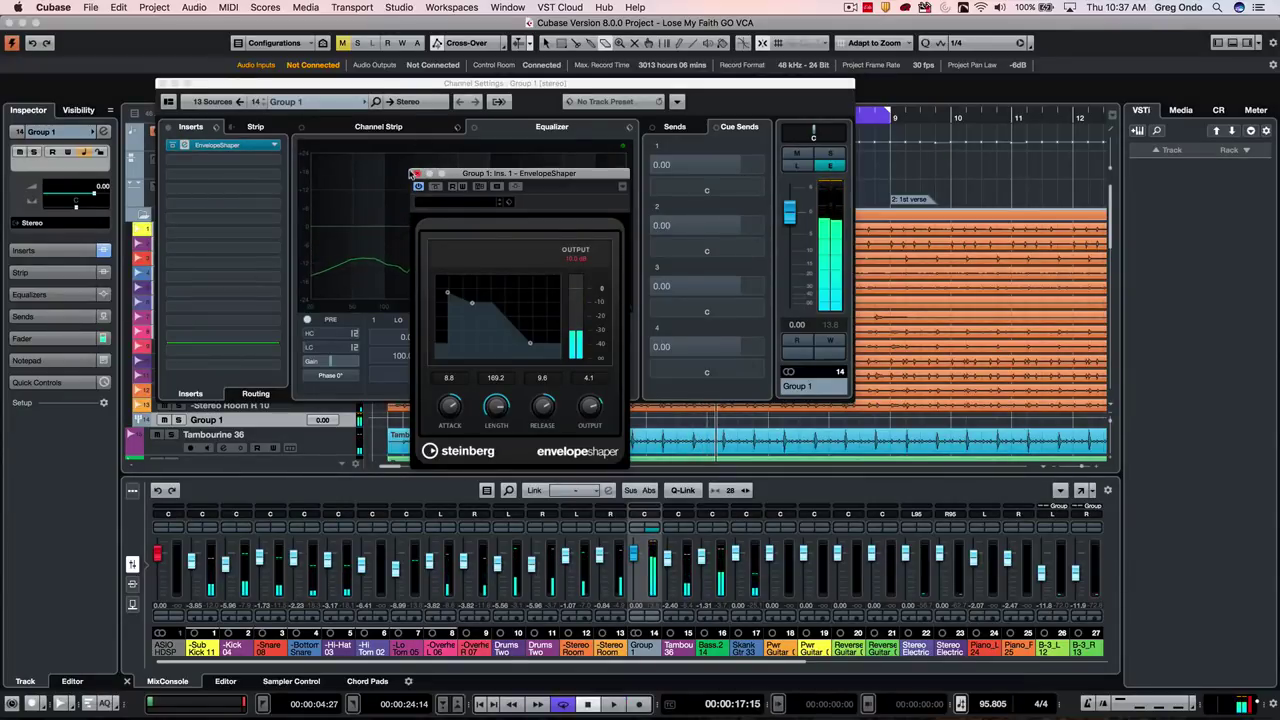
Step: Load EnvelopeShaper in Group 1's Tools slot and clear the insert slot, discarding its settings
click(415, 174)
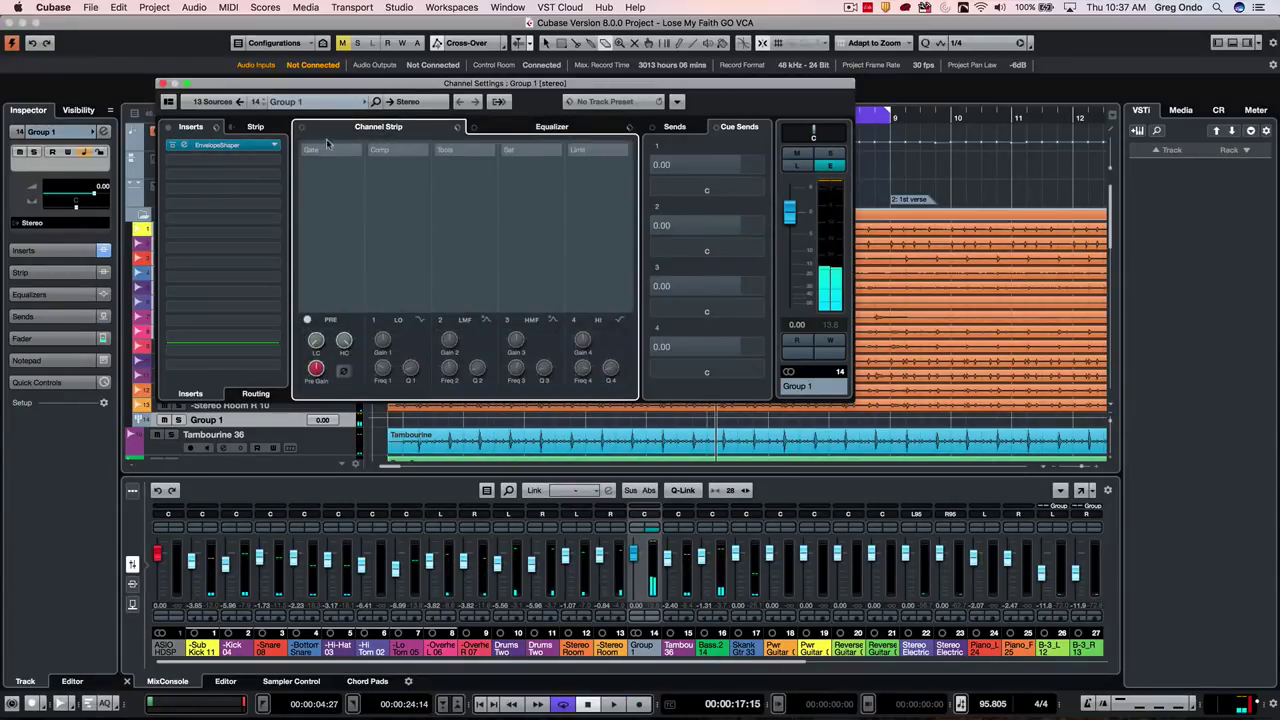
click(470, 150)
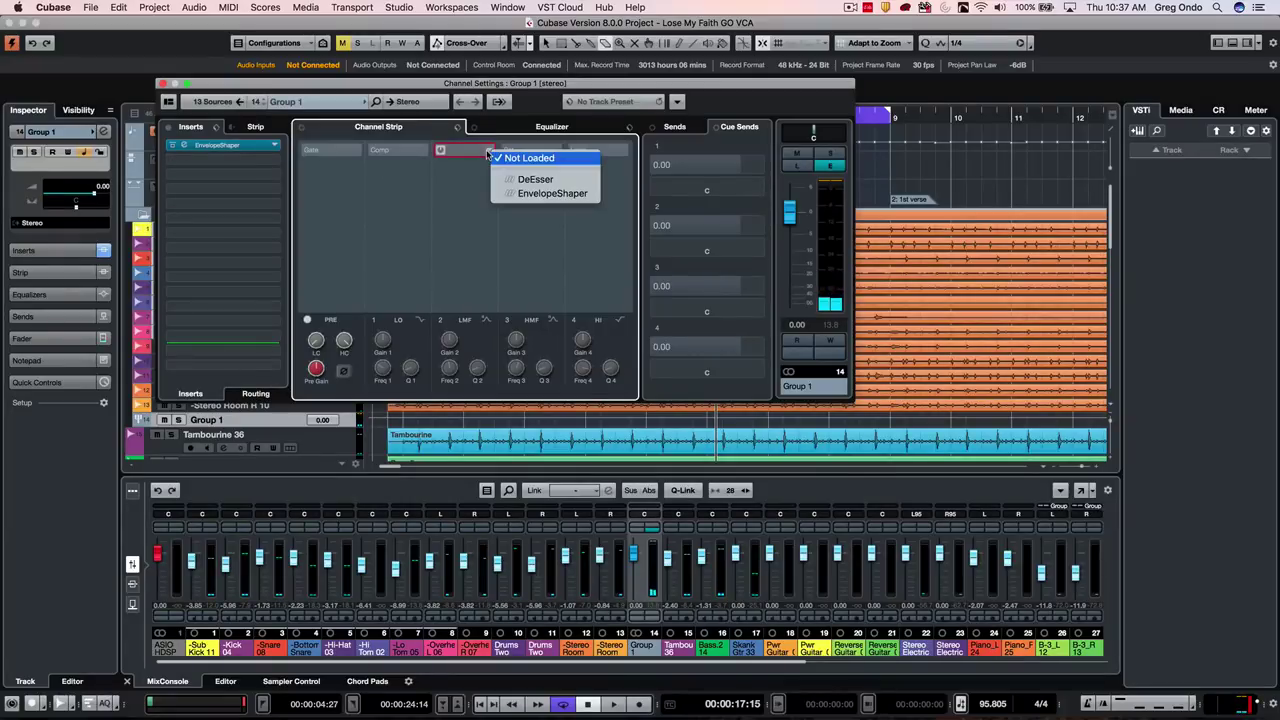
click(224, 146)
click(222, 146)
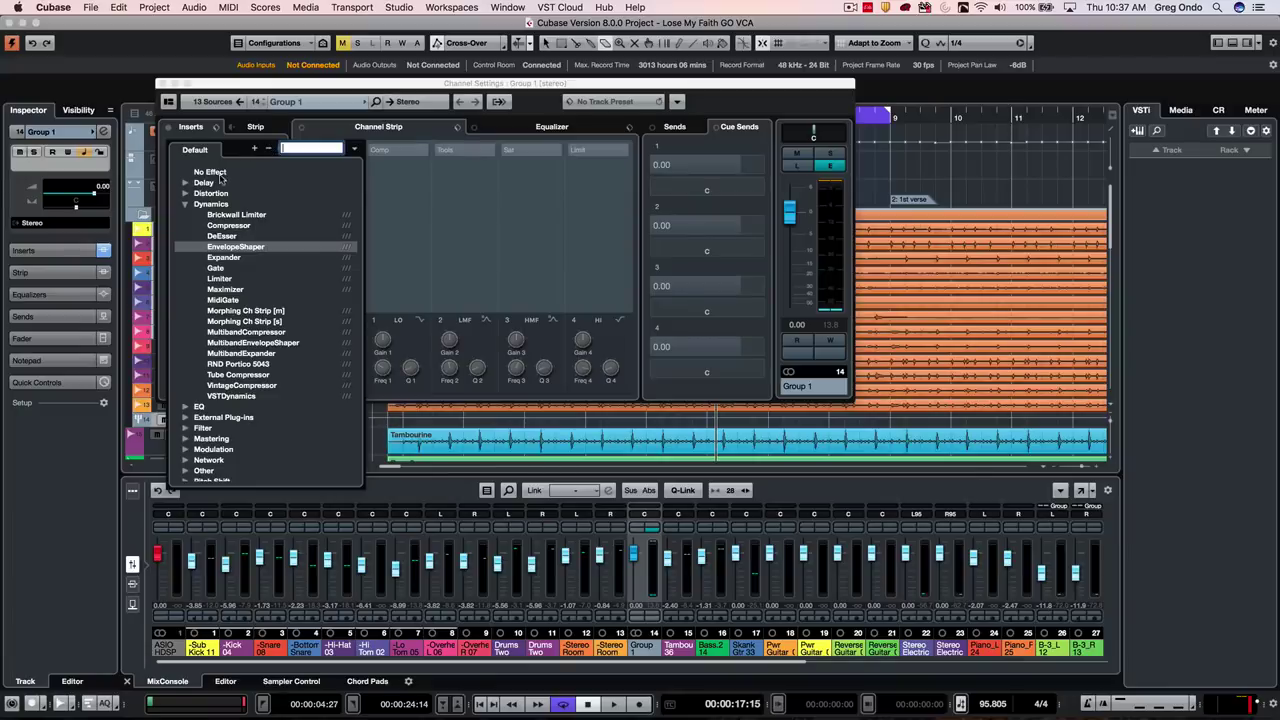
click(213, 172)
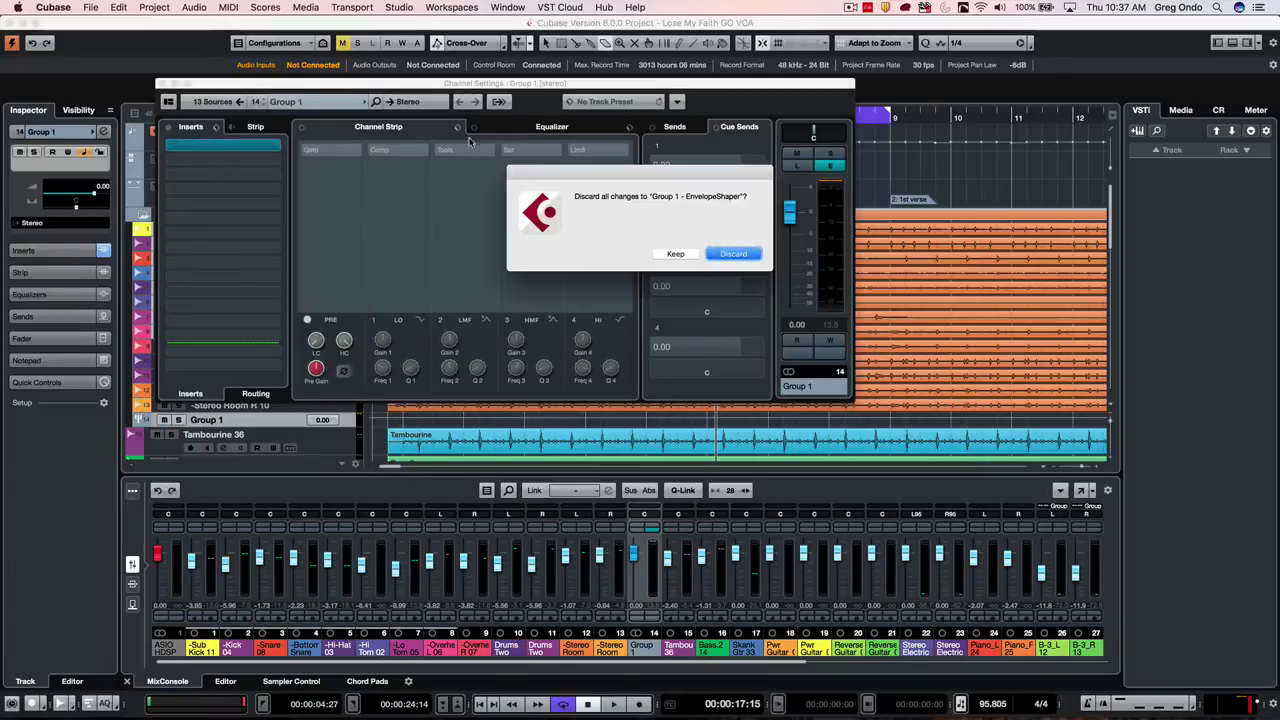
click(743, 257)
click(450, 151)
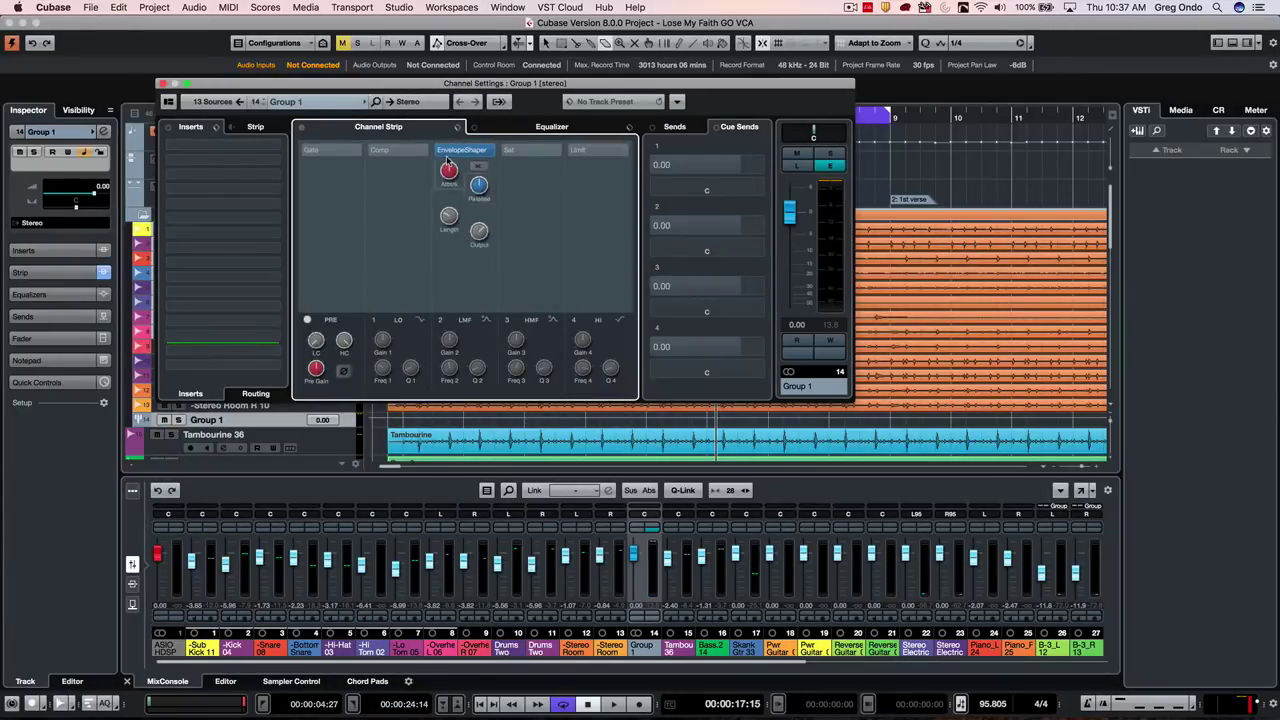
Step: Lower the Tools EnvelopeShaper attack during playback, stop, then adjust its release
key(space)
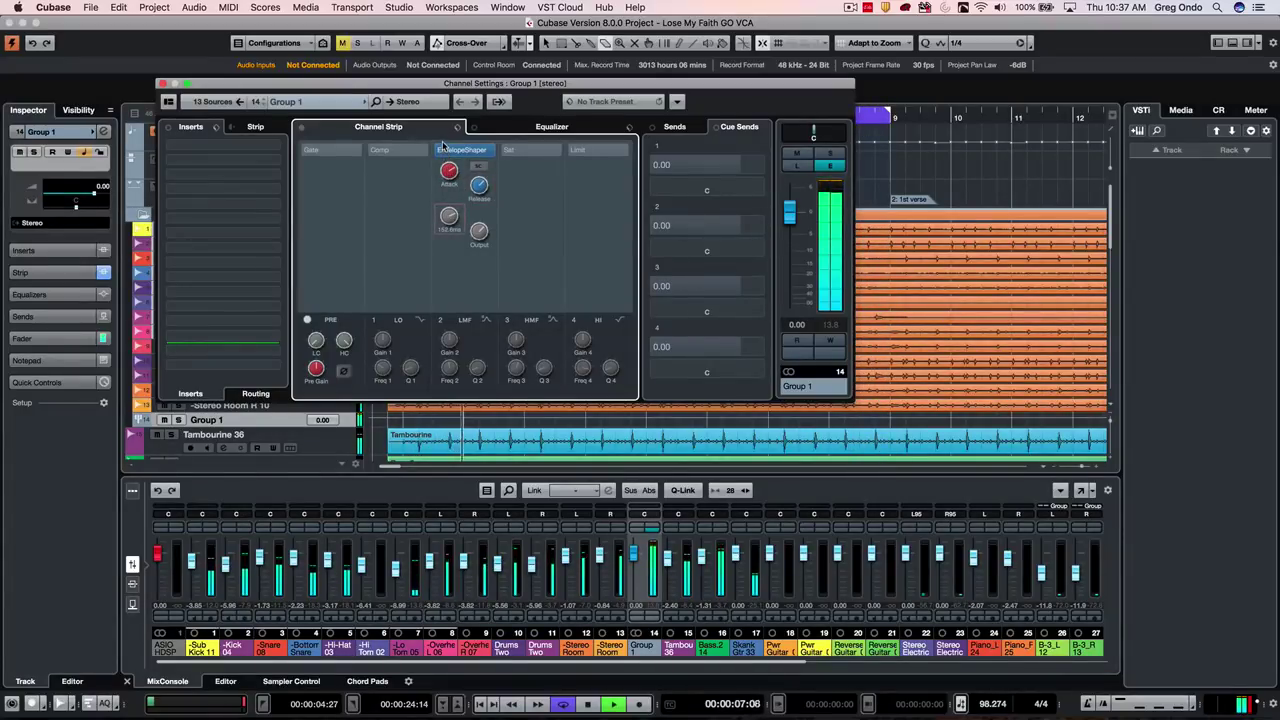
mouse_move(440, 198)
mouse_down()
mouse_move(433, 220)
mouse_move(432, 157)
mouse_up()
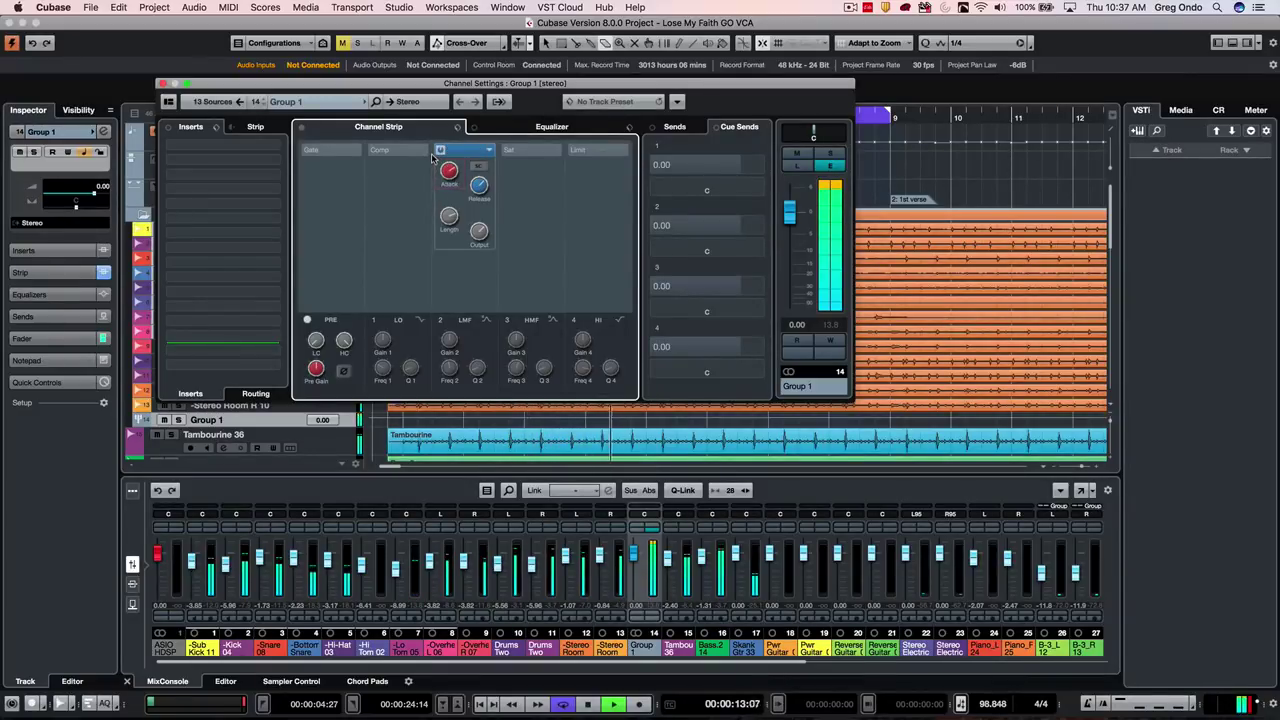
key(space)
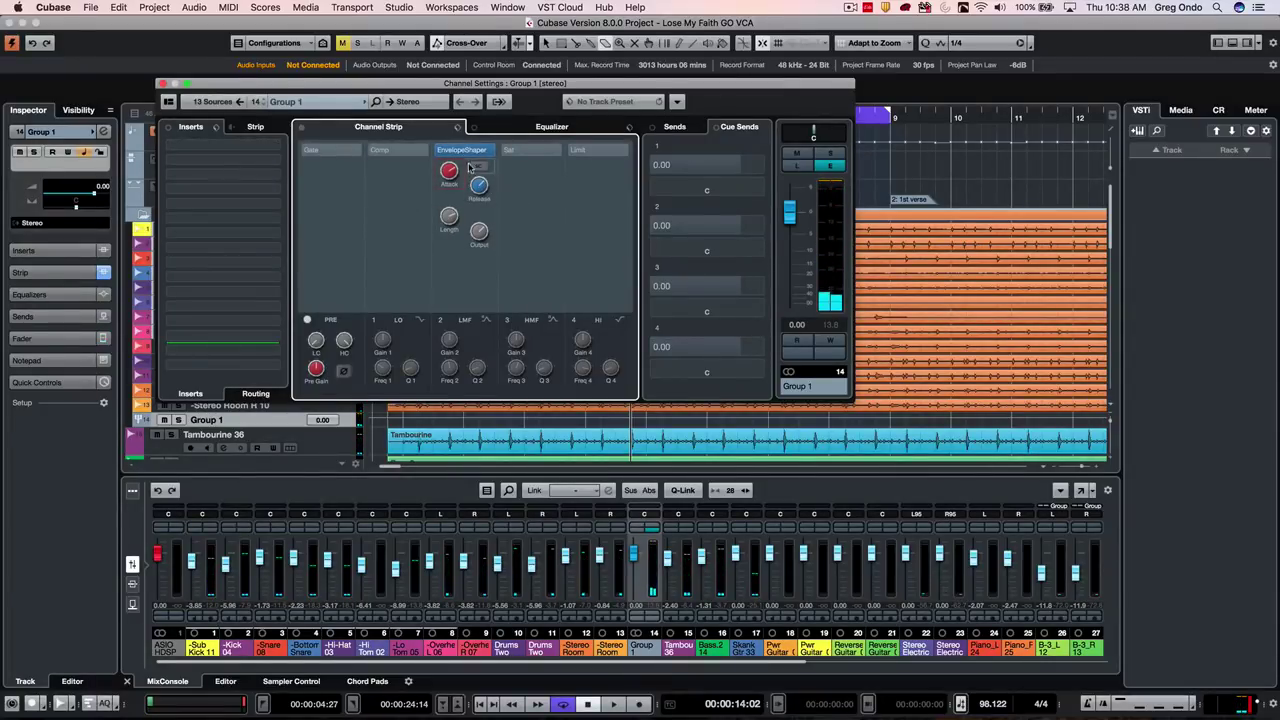
drag(479, 185, 479, 172)
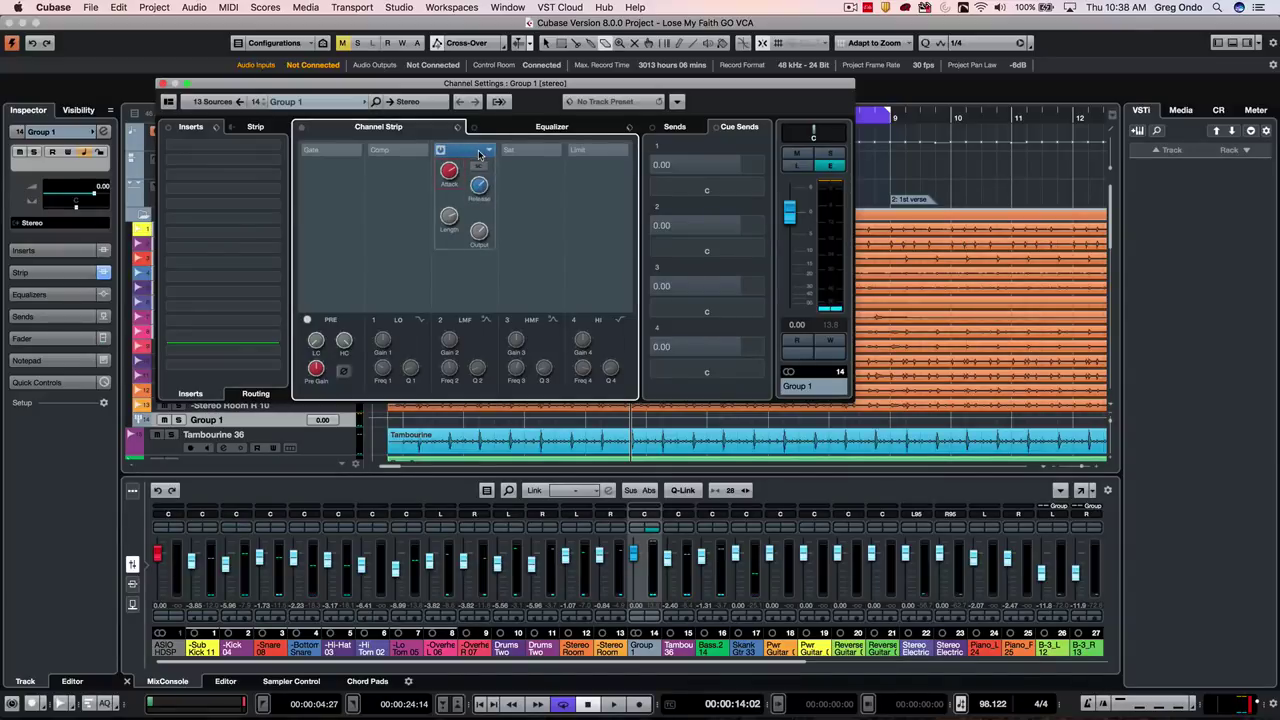